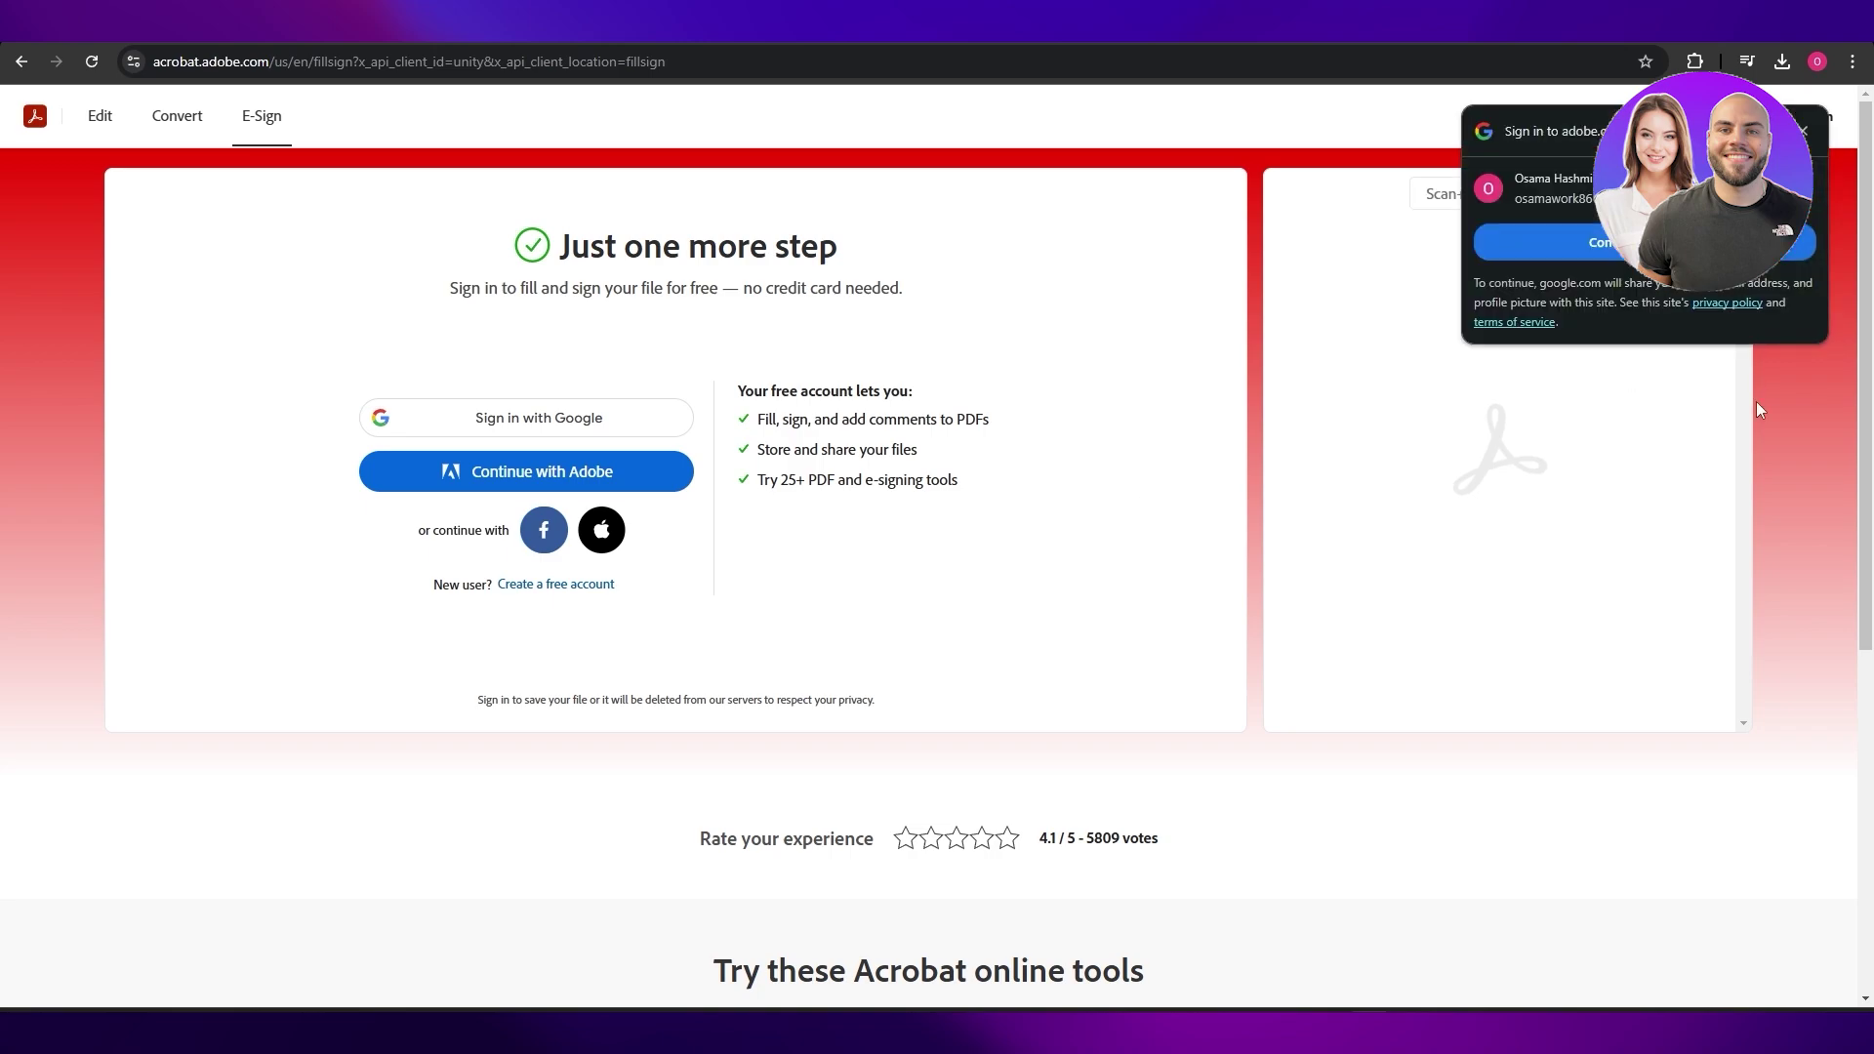
Step: Sign in with the Google account and dismiss the Explore Acrobat tools tour
left_click(1806, 132)
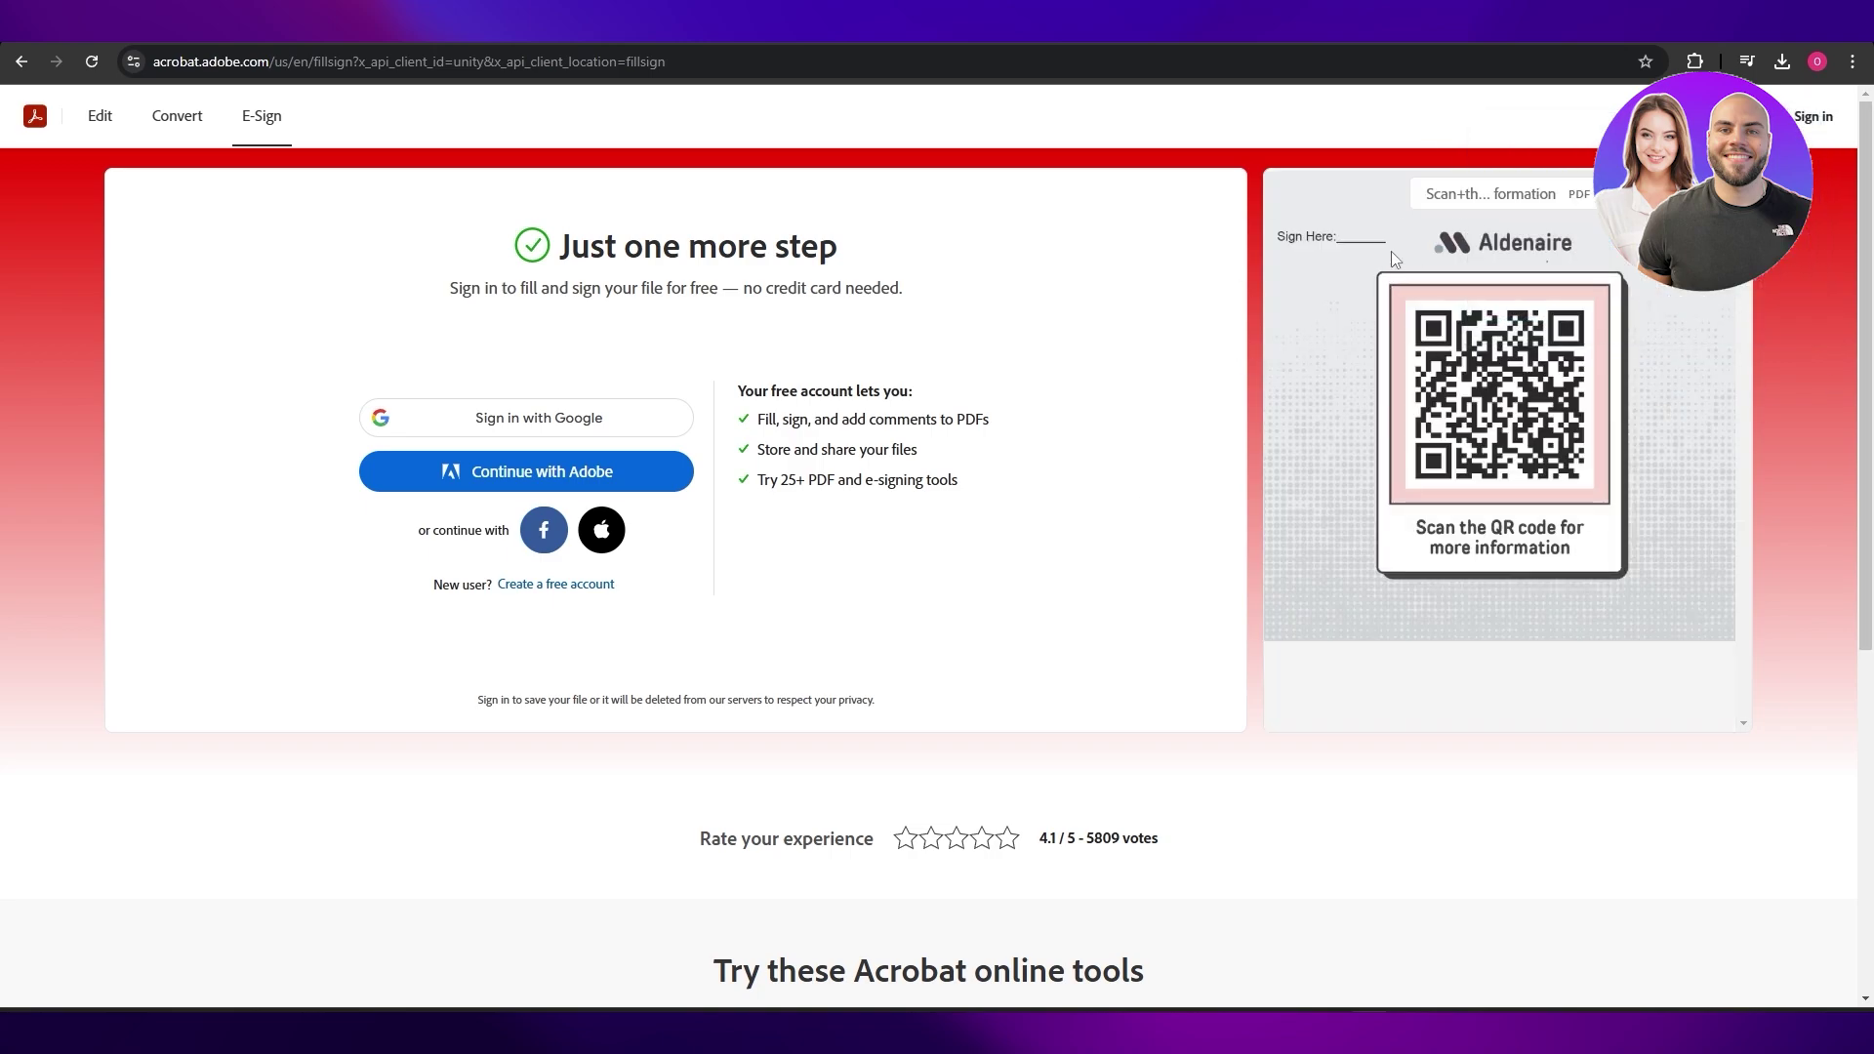
left_click(524, 420)
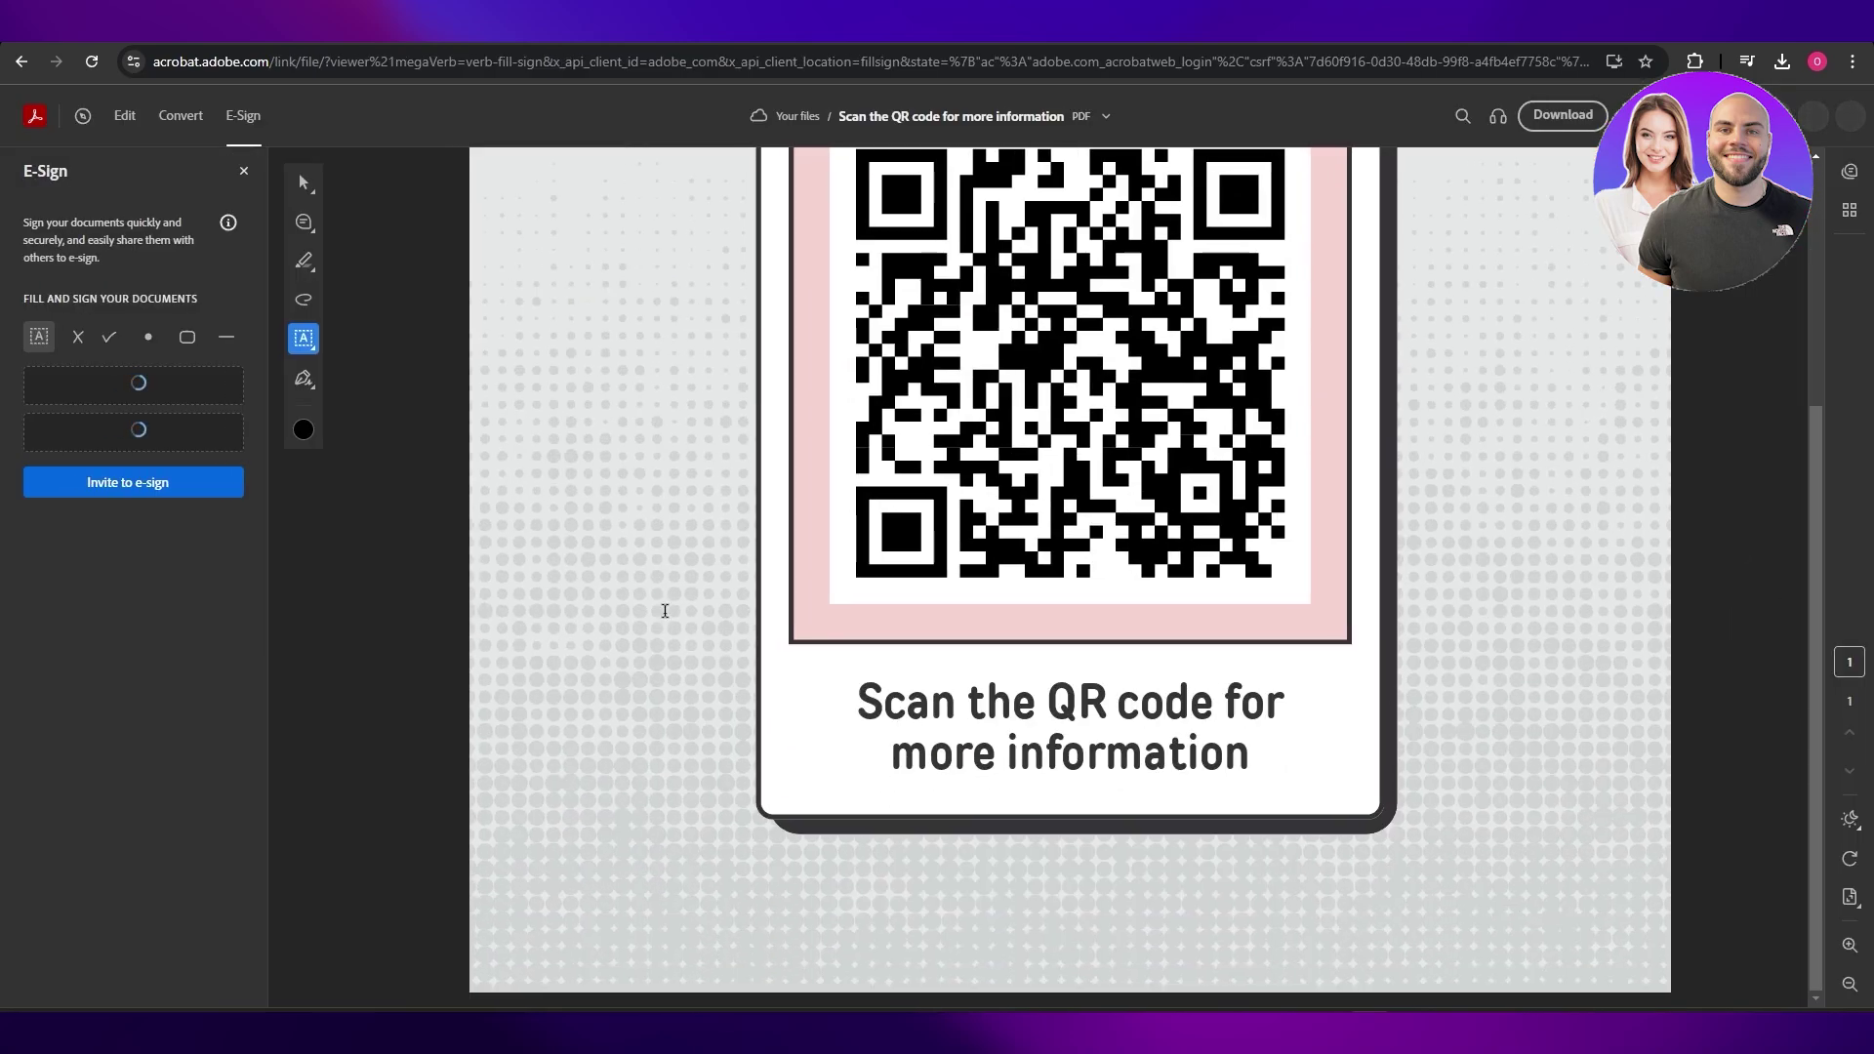
scroll(1264, 507, "up", 3)
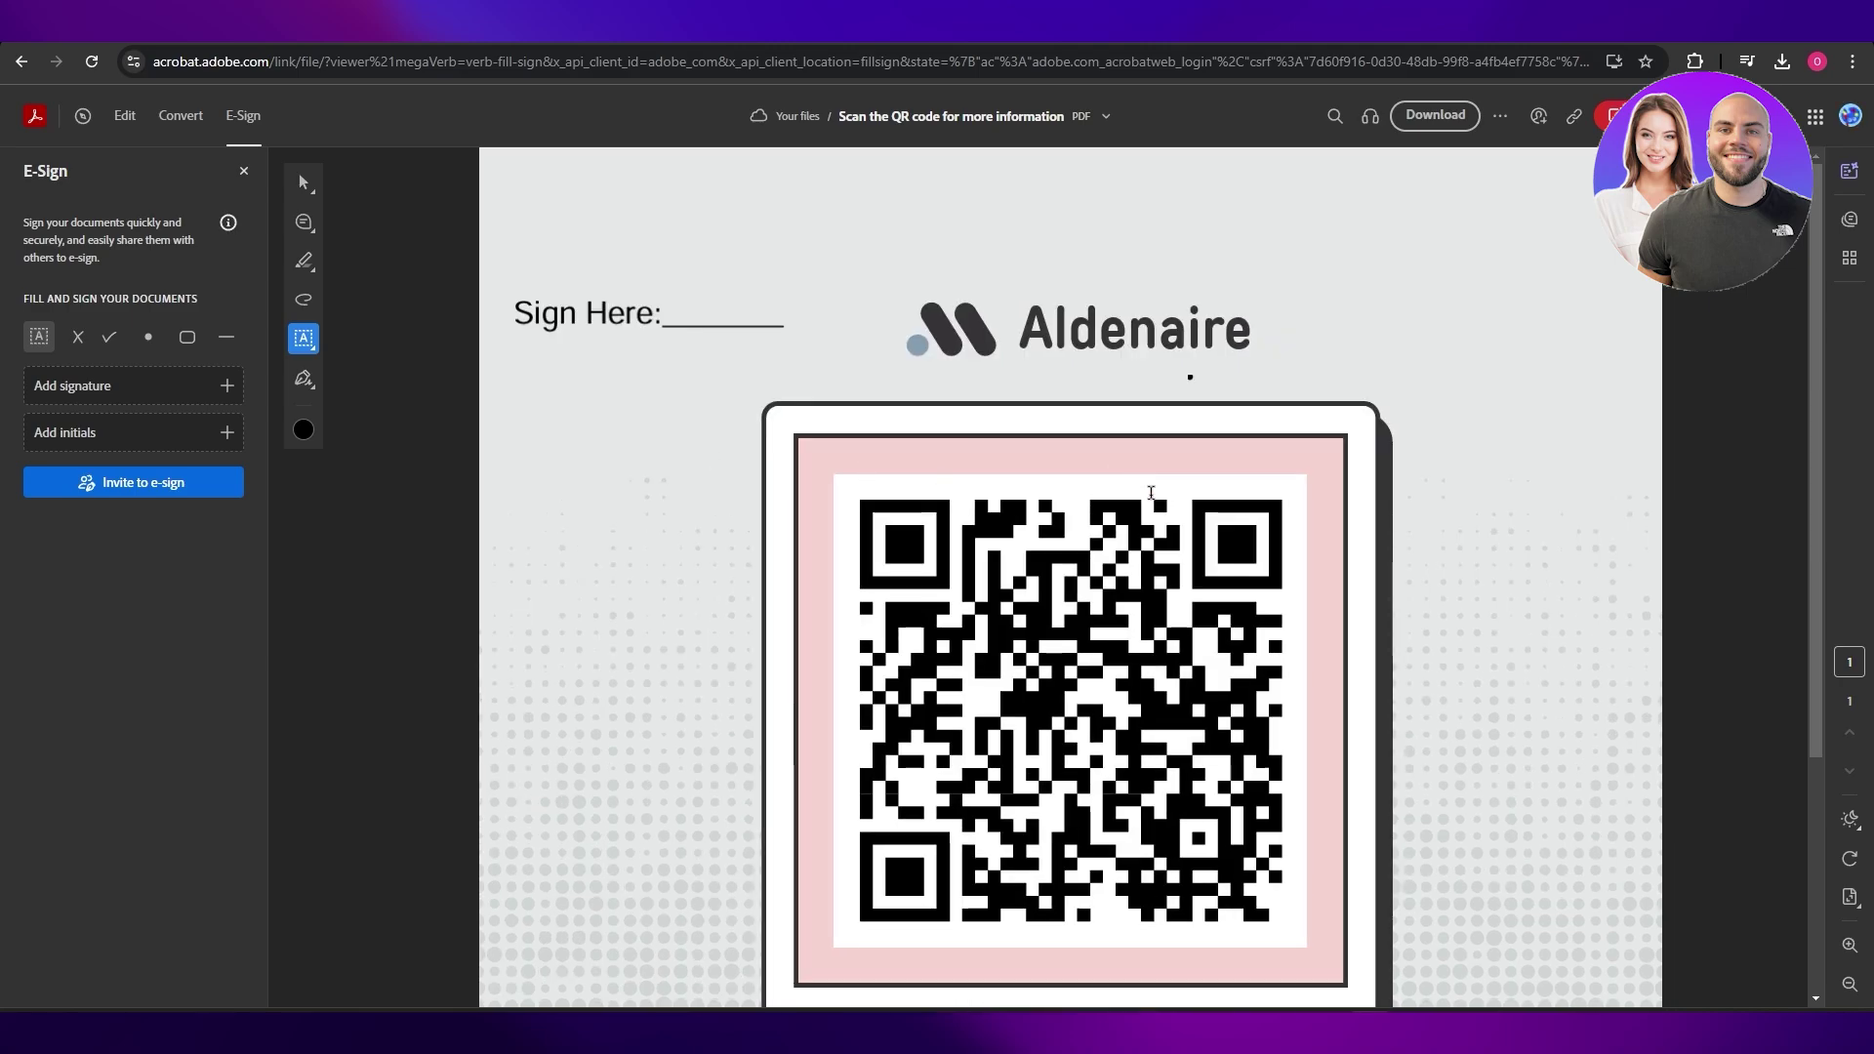
scroll(1549, 607, "down", 3)
scroll(1548, 606, "up", 3)
scroll(1427, 660, "down", 1)
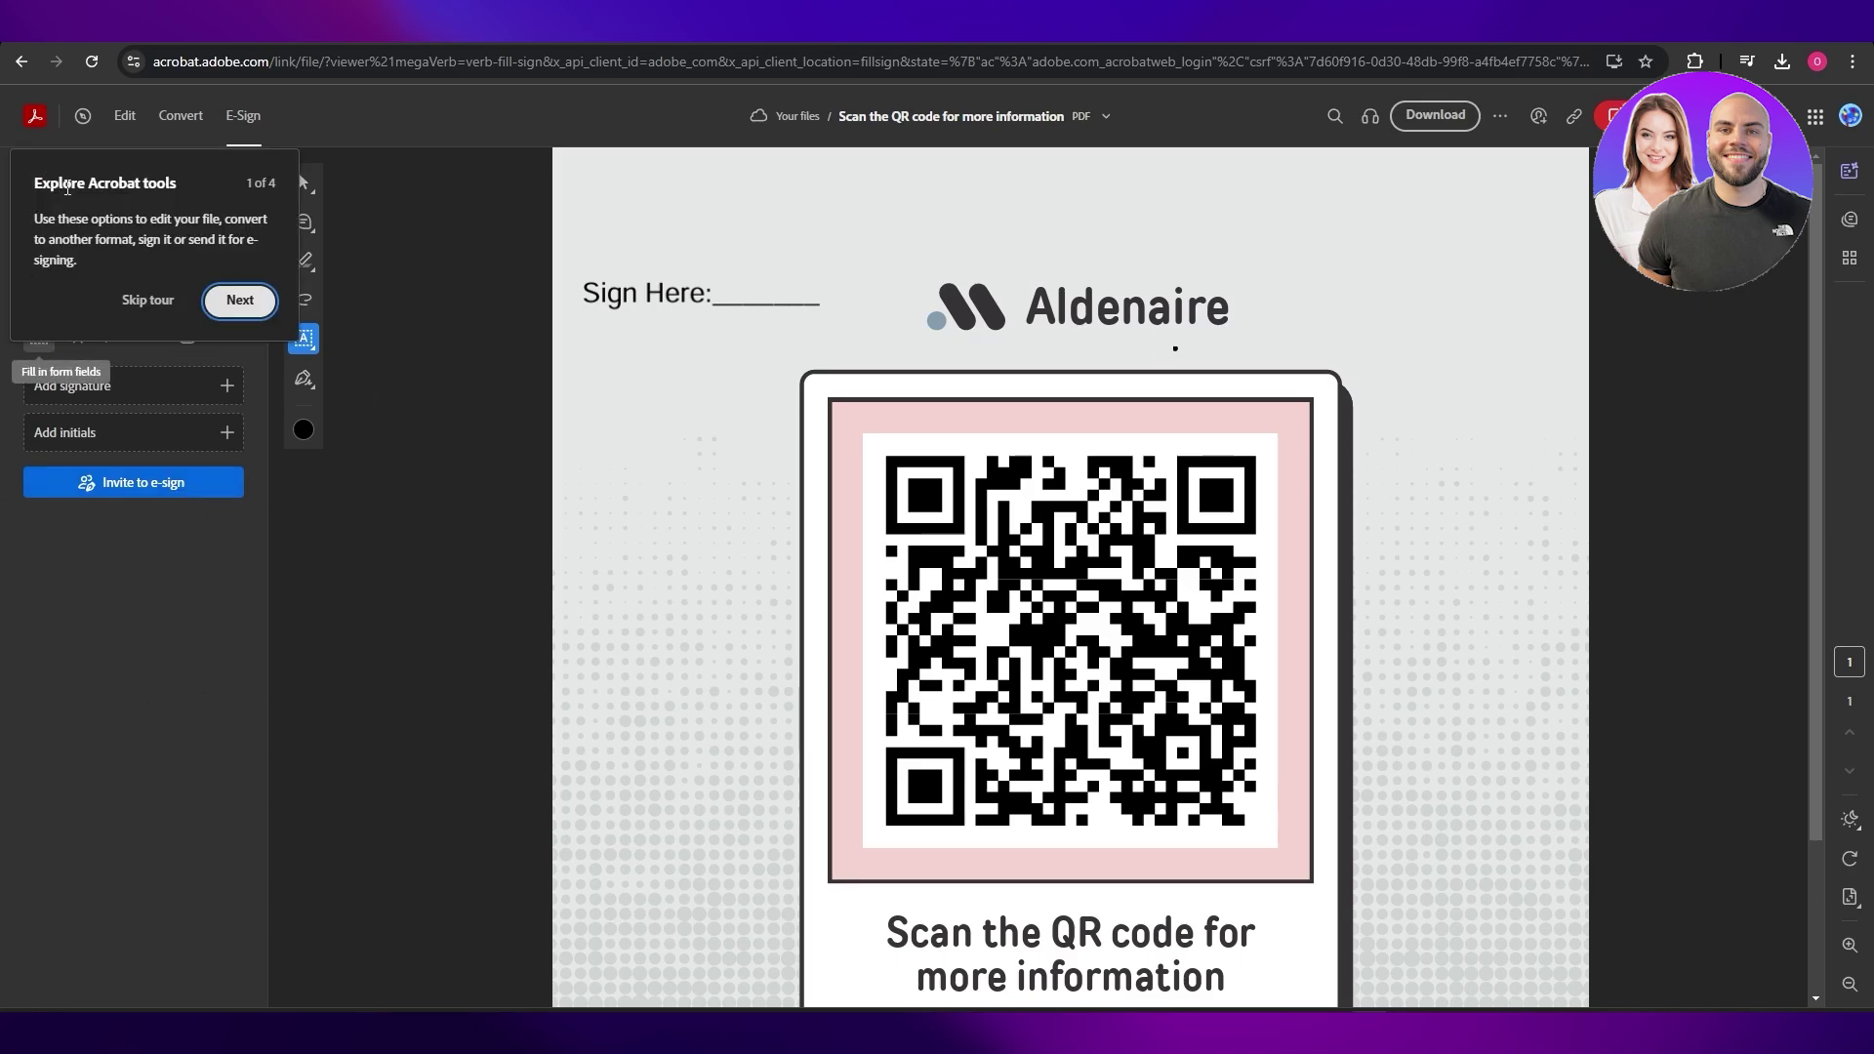
left_click(253, 295)
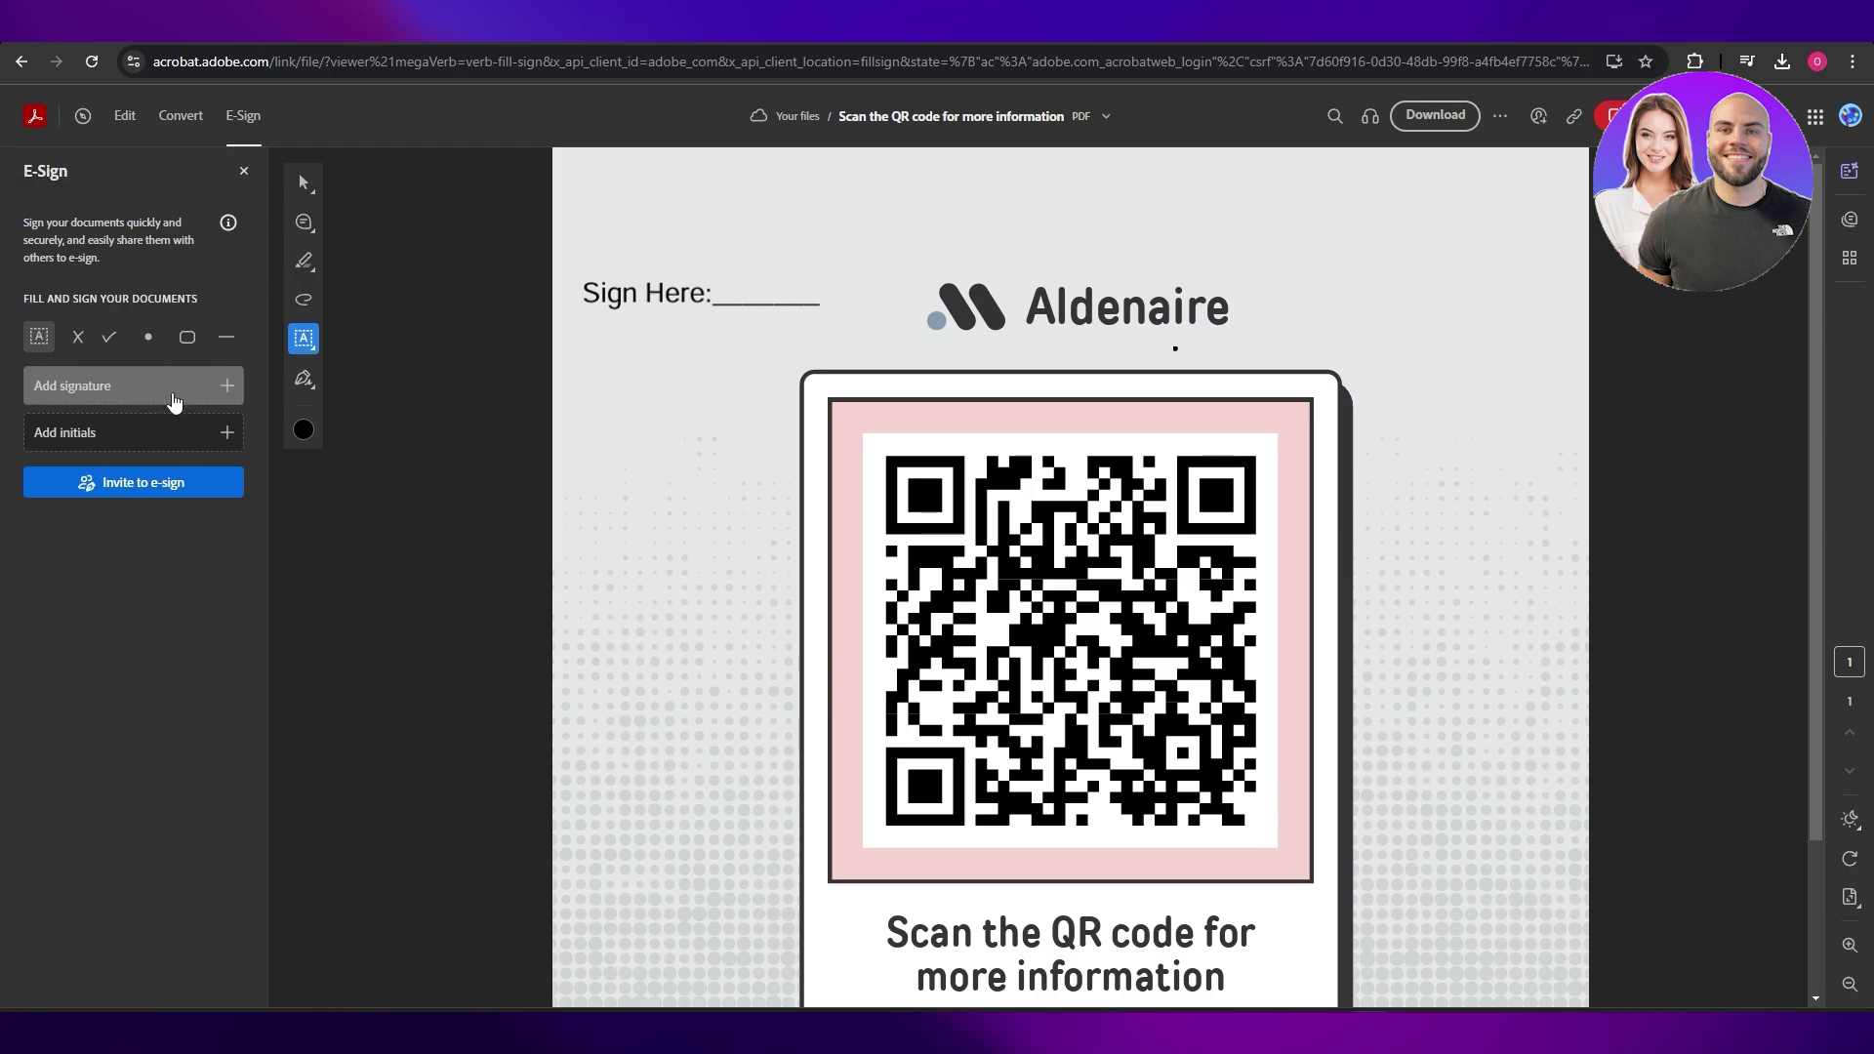
Step: Start a new signature named 'Sam HAsh' and preview the Draw and Image options
left_click(172, 399)
key("ctrl+a")
type("Sam HAsh")
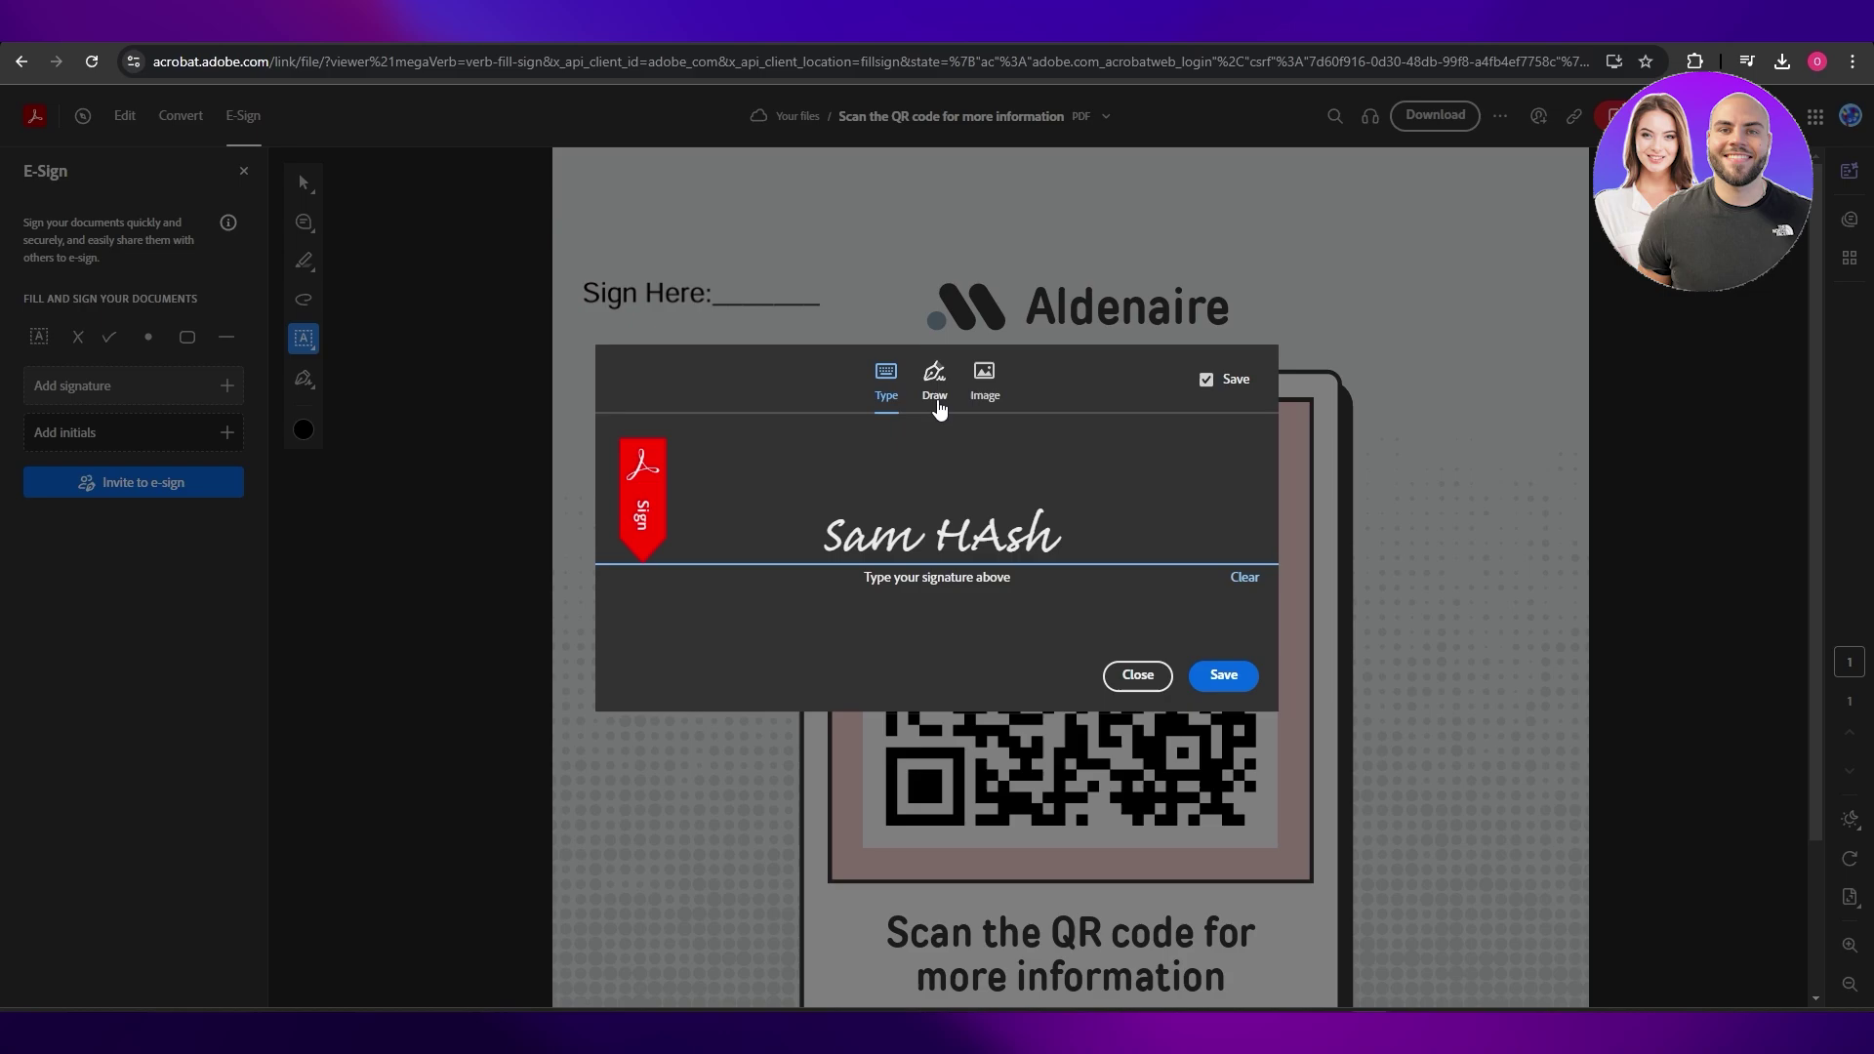
left_click(934, 384)
left_click(982, 384)
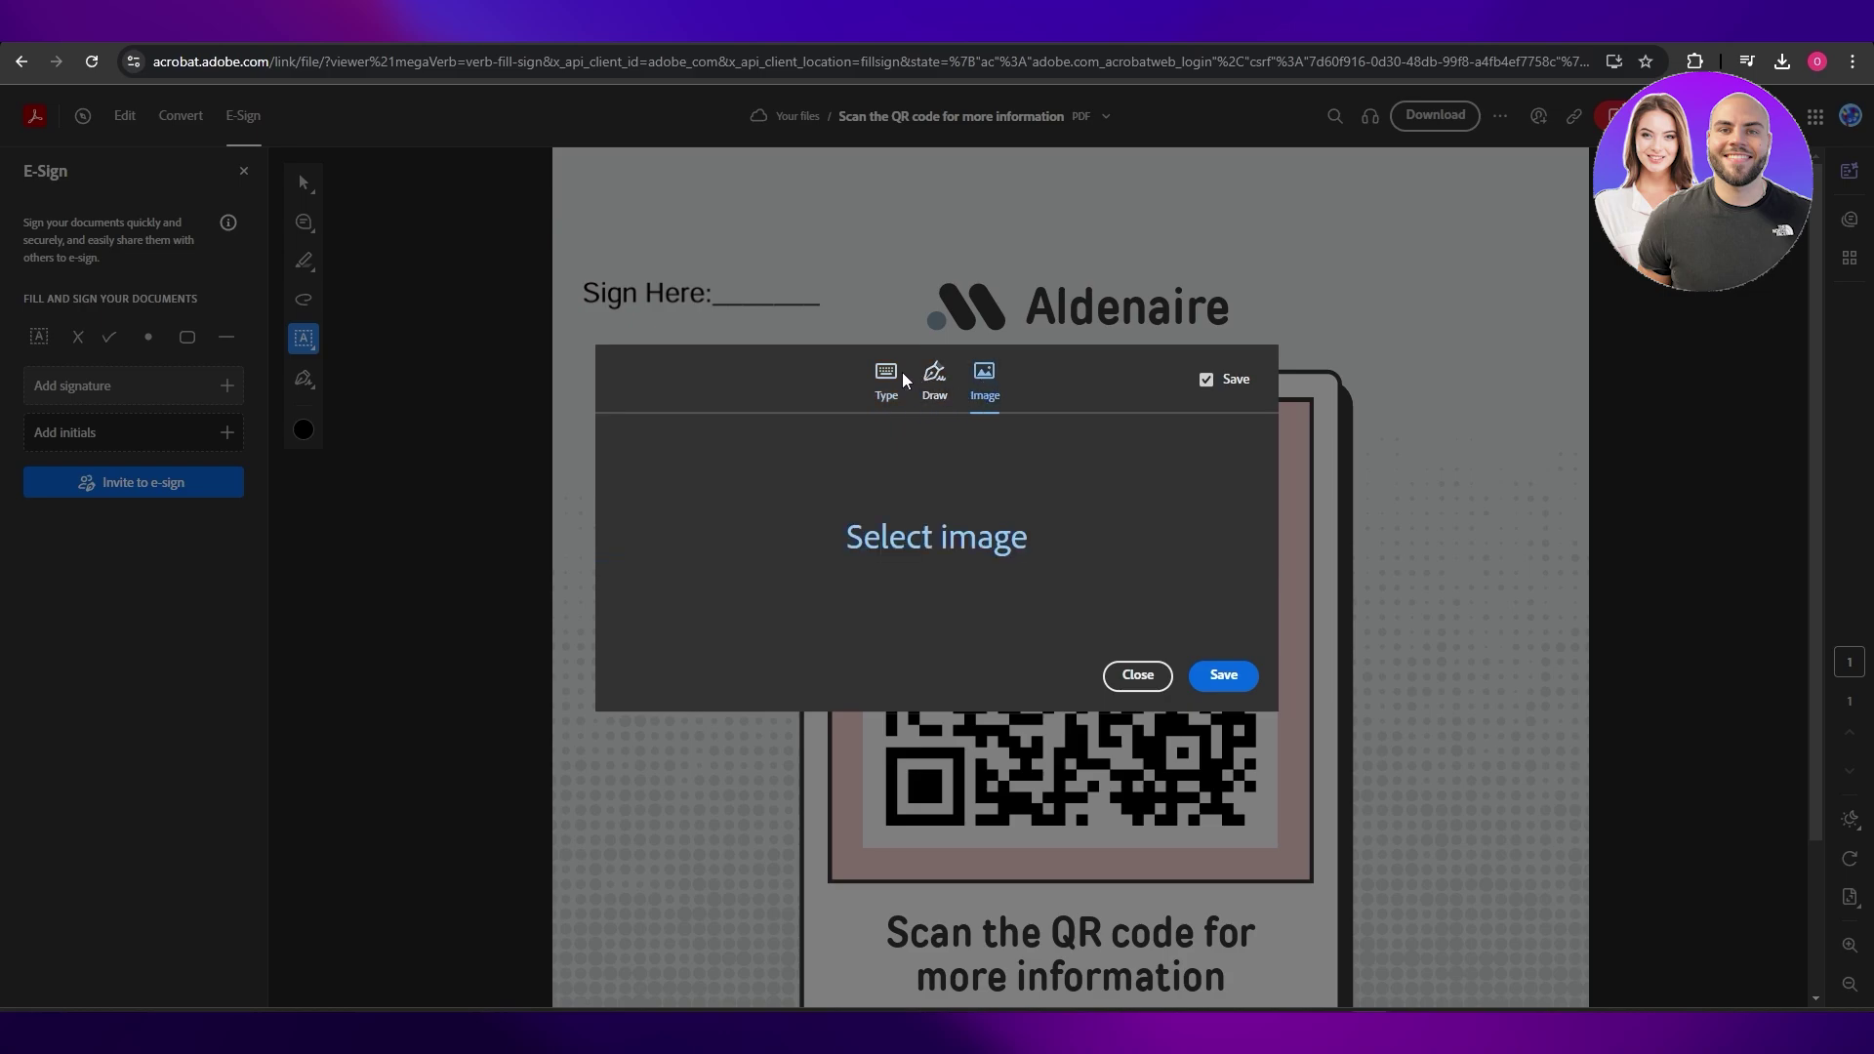
left_click(933, 384)
mouse_move(816, 505)
left_mouse_down()
mouse_move(825, 528)
mouse_move(815, 507)
left_mouse_up()
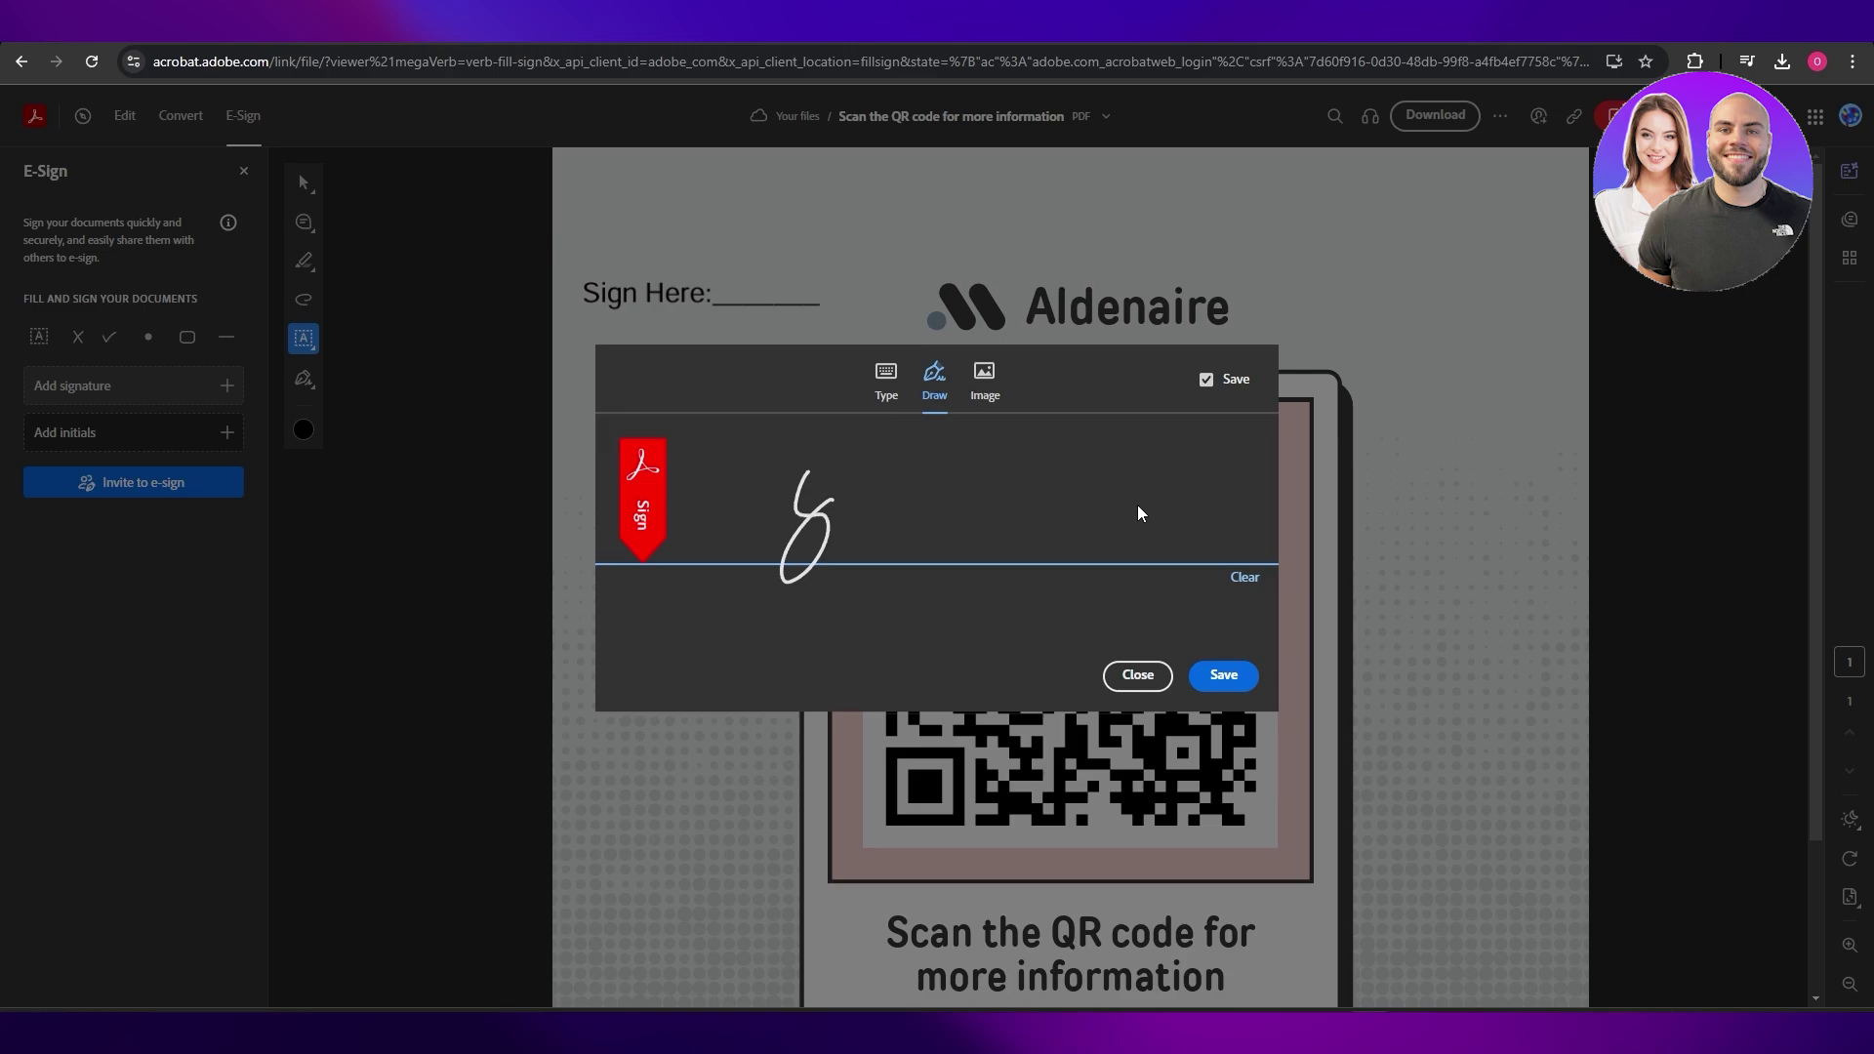
left_click(1245, 577)
mouse_move(801, 469)
left_mouse_down()
mouse_move(908, 536)
mouse_move(1100, 460)
mouse_move(1142, 468)
left_mouse_up()
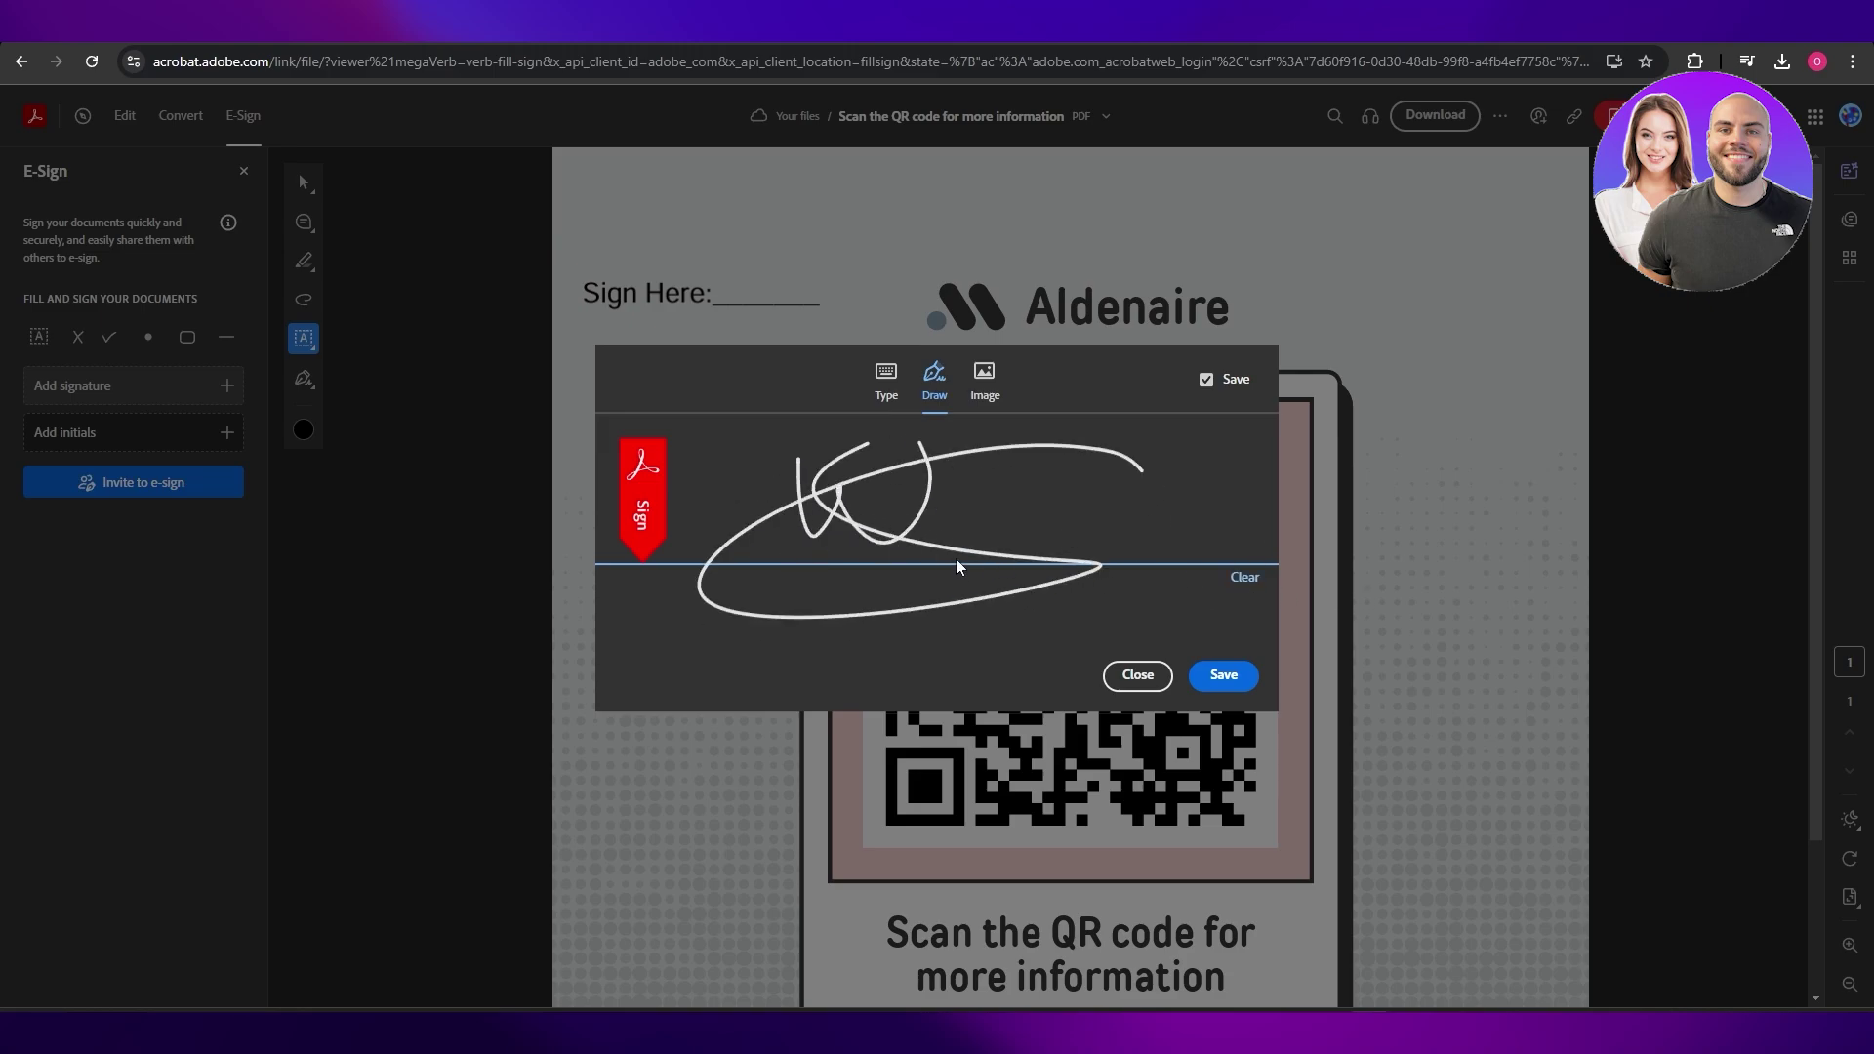
left_click(1245, 579)
left_click(1245, 578)
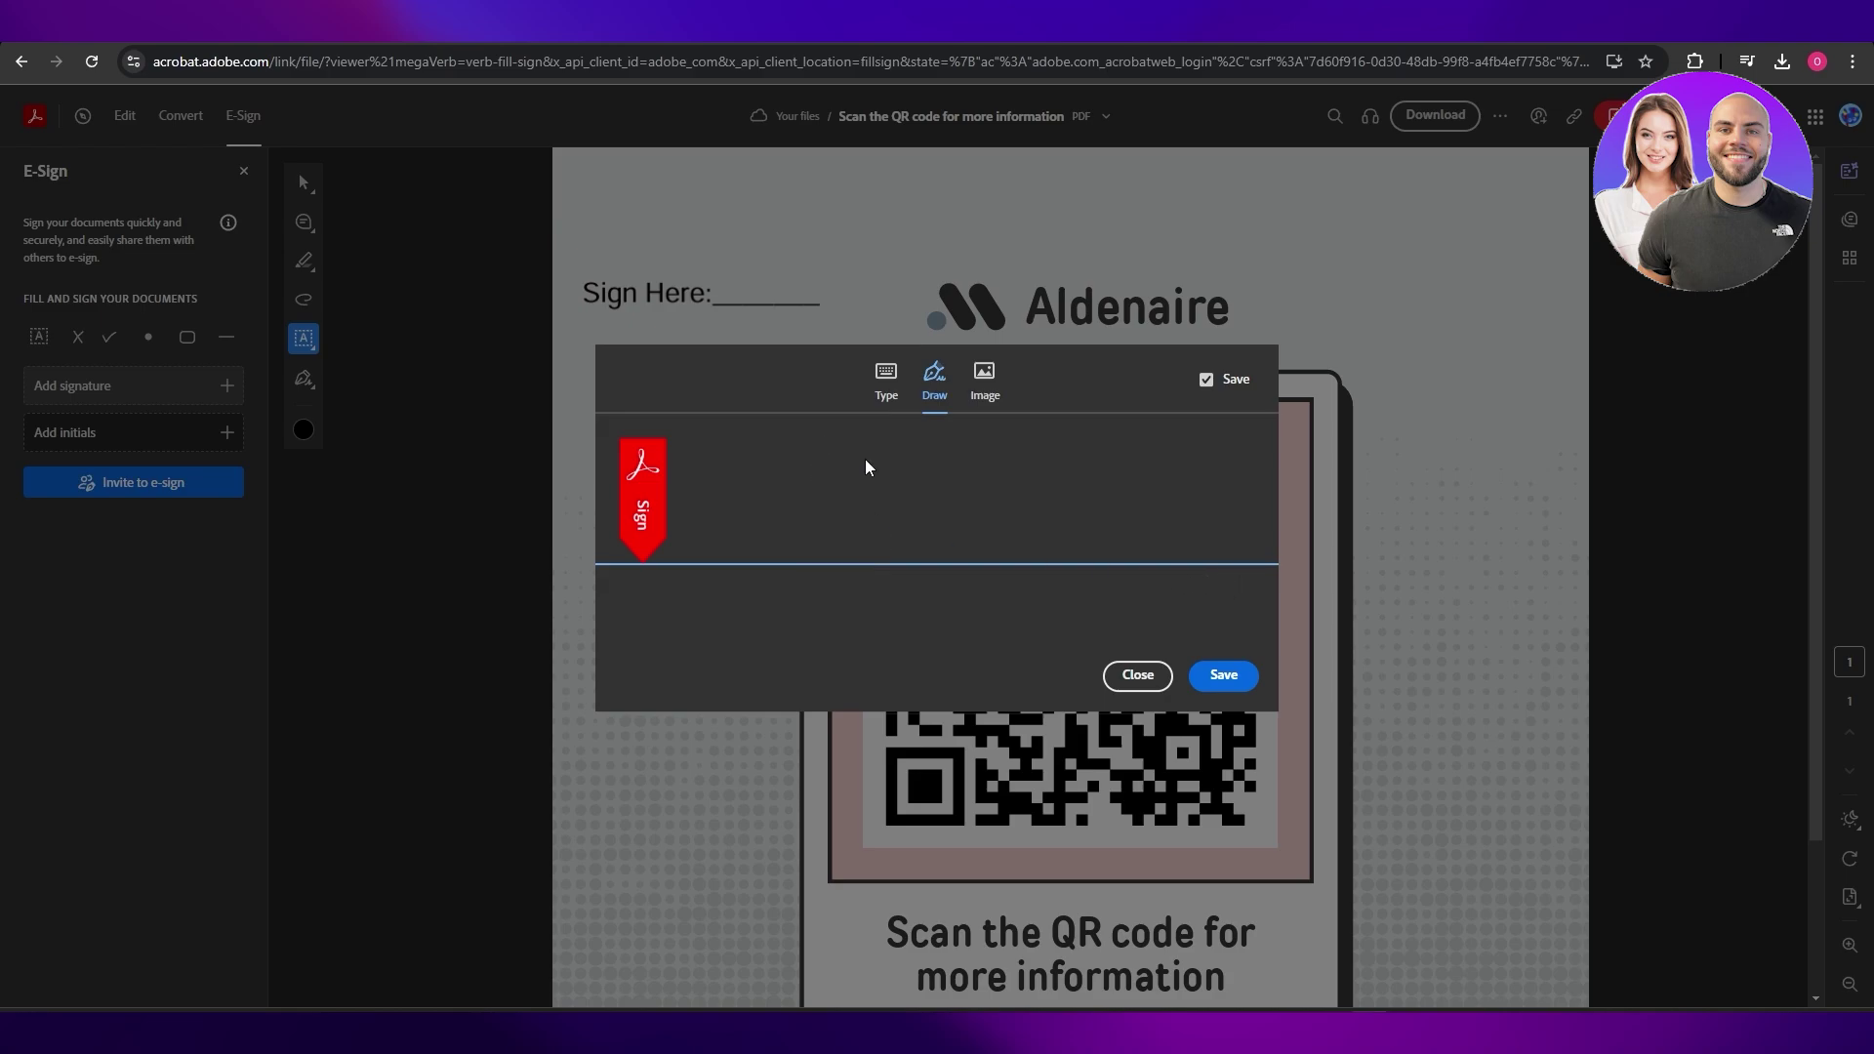
left_click_drag(866, 442, 869, 520)
left_click(1245, 577)
mouse_move(856, 452)
left_mouse_down()
mouse_move(858, 536)
mouse_move(920, 491)
mouse_move(978, 545)
left_mouse_up()
left_click(1246, 581)
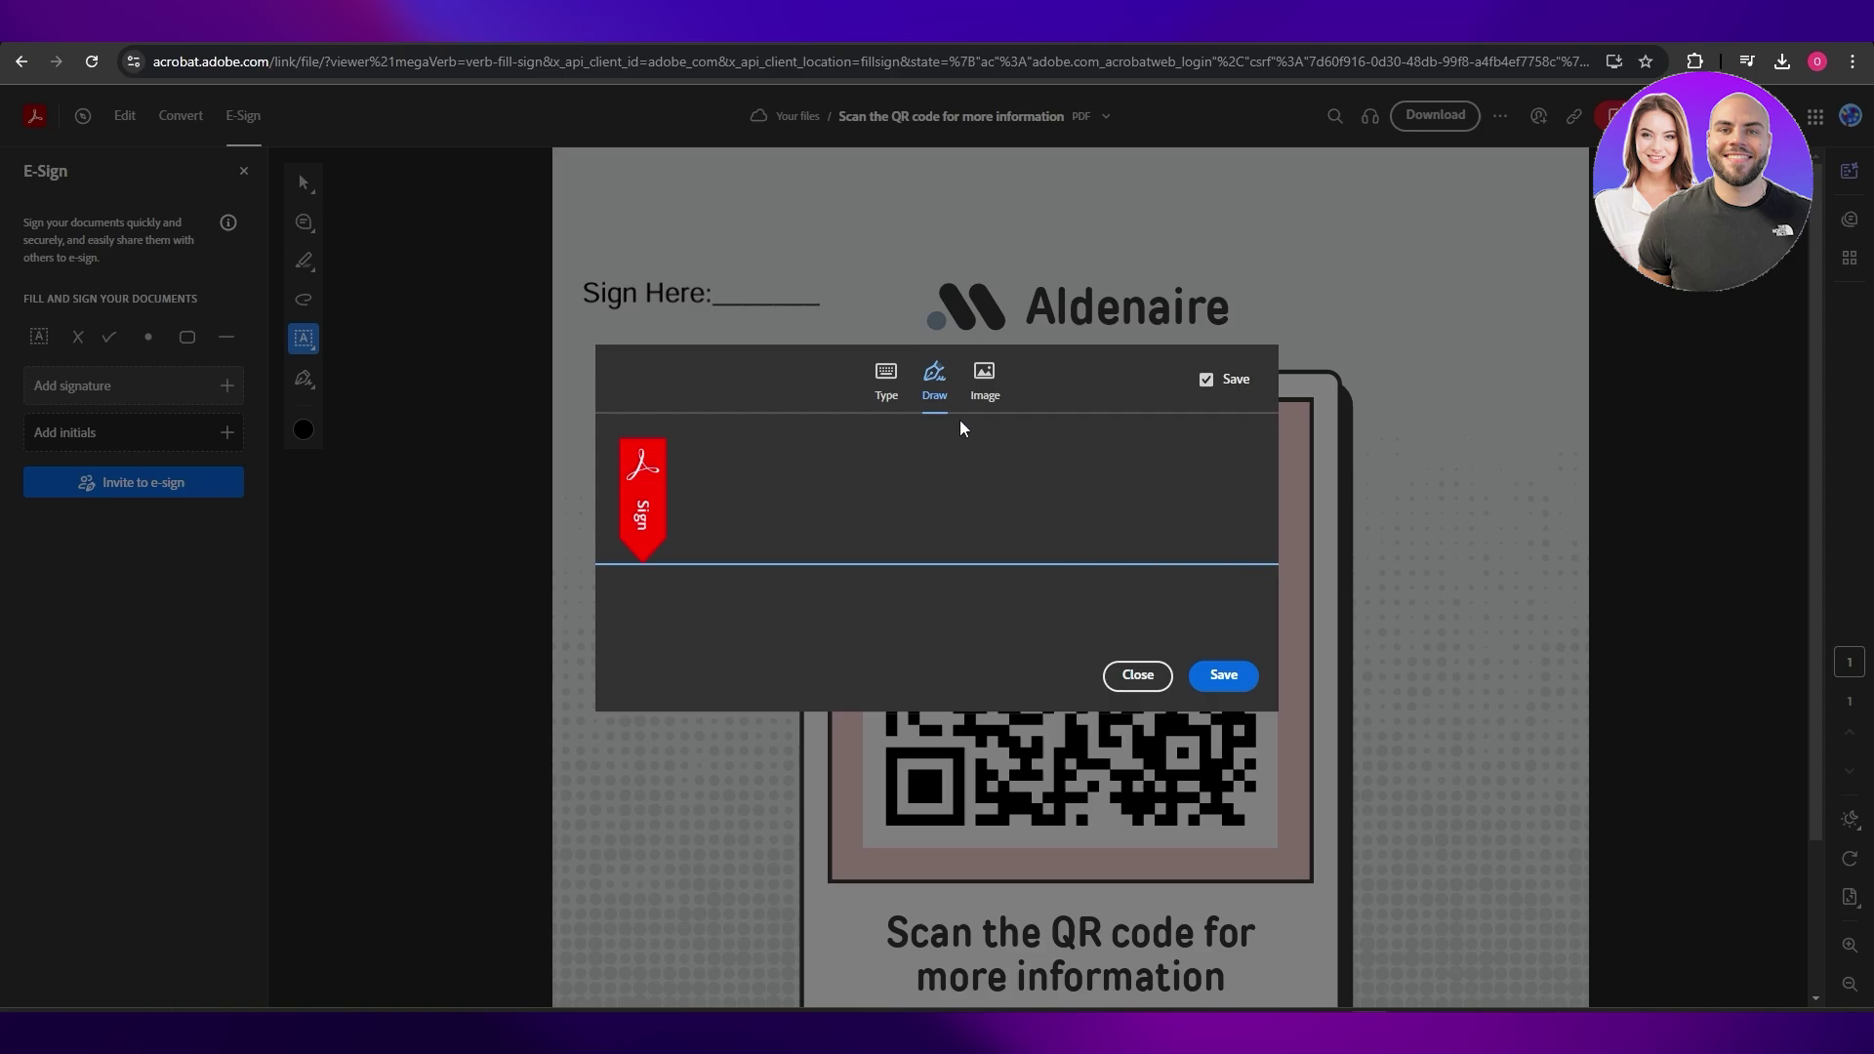
left_click(883, 375)
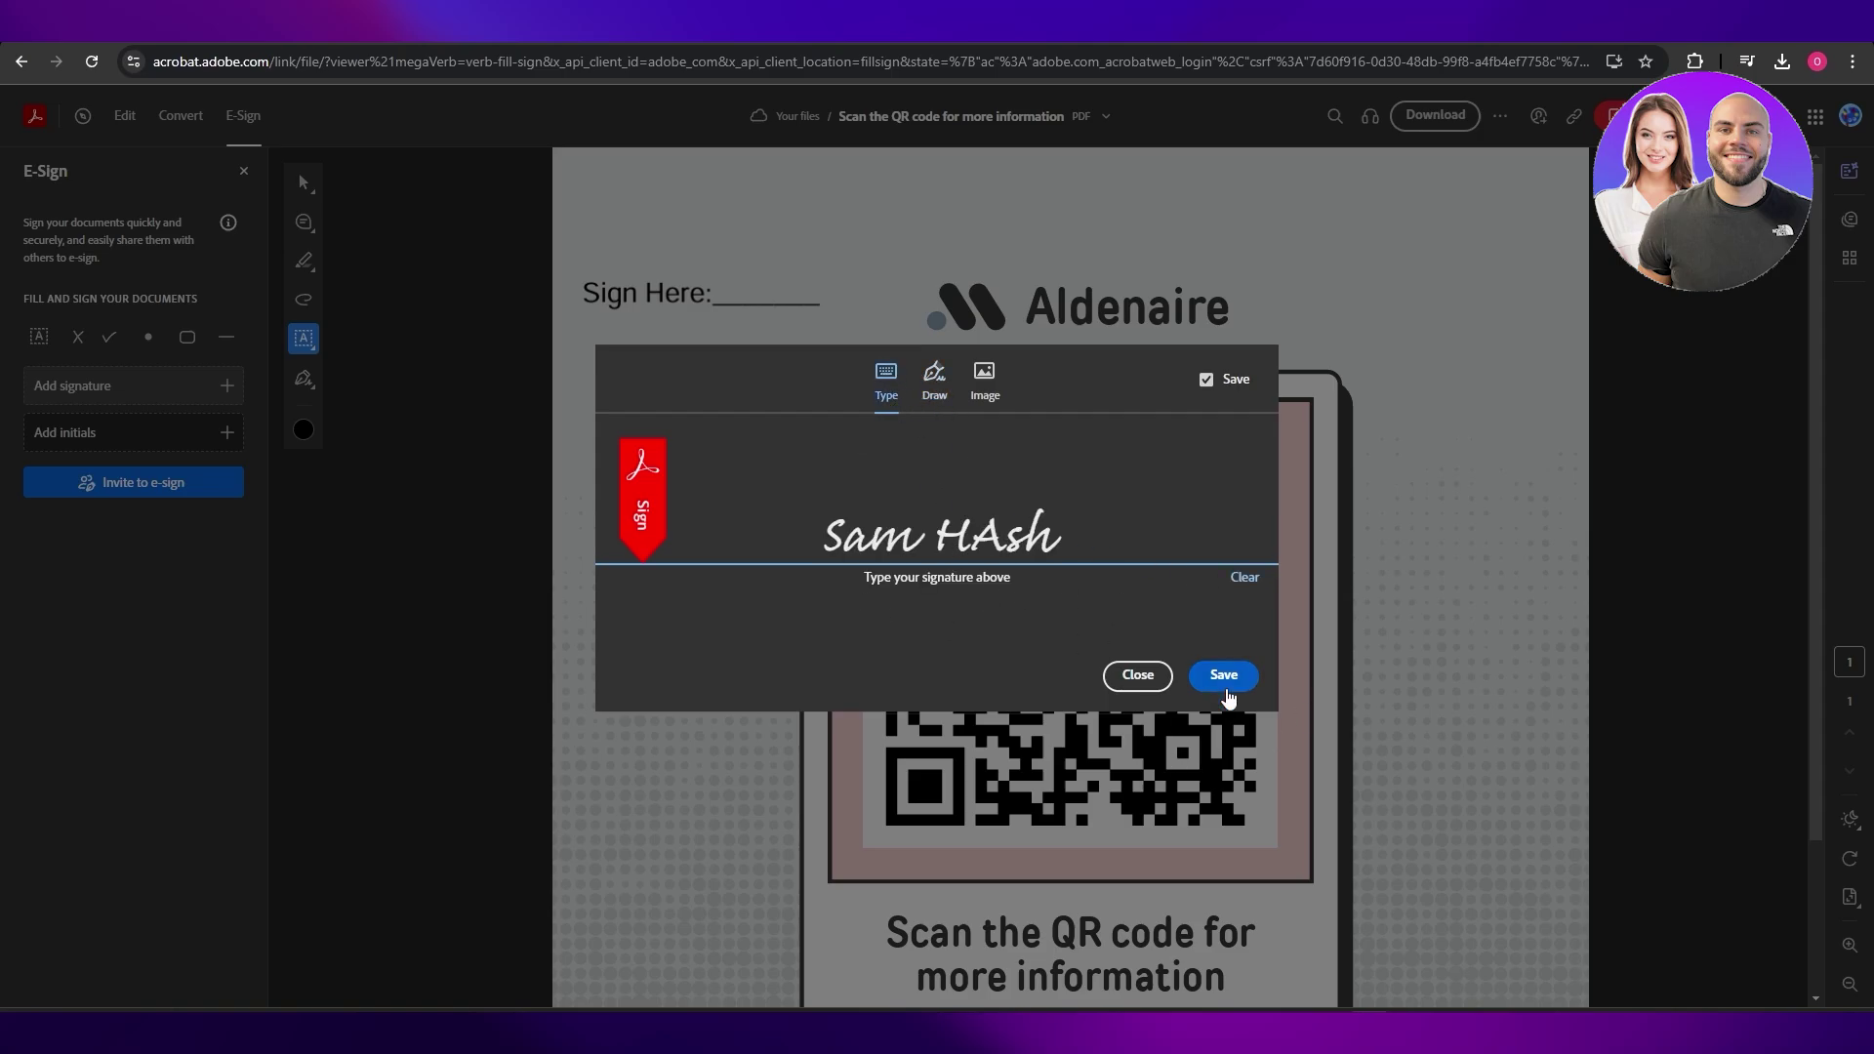
left_click(1223, 675)
Step: Place the 'Sam HAsh' signature on the Sign Here line and shrink it to fit
left_click(130, 400)
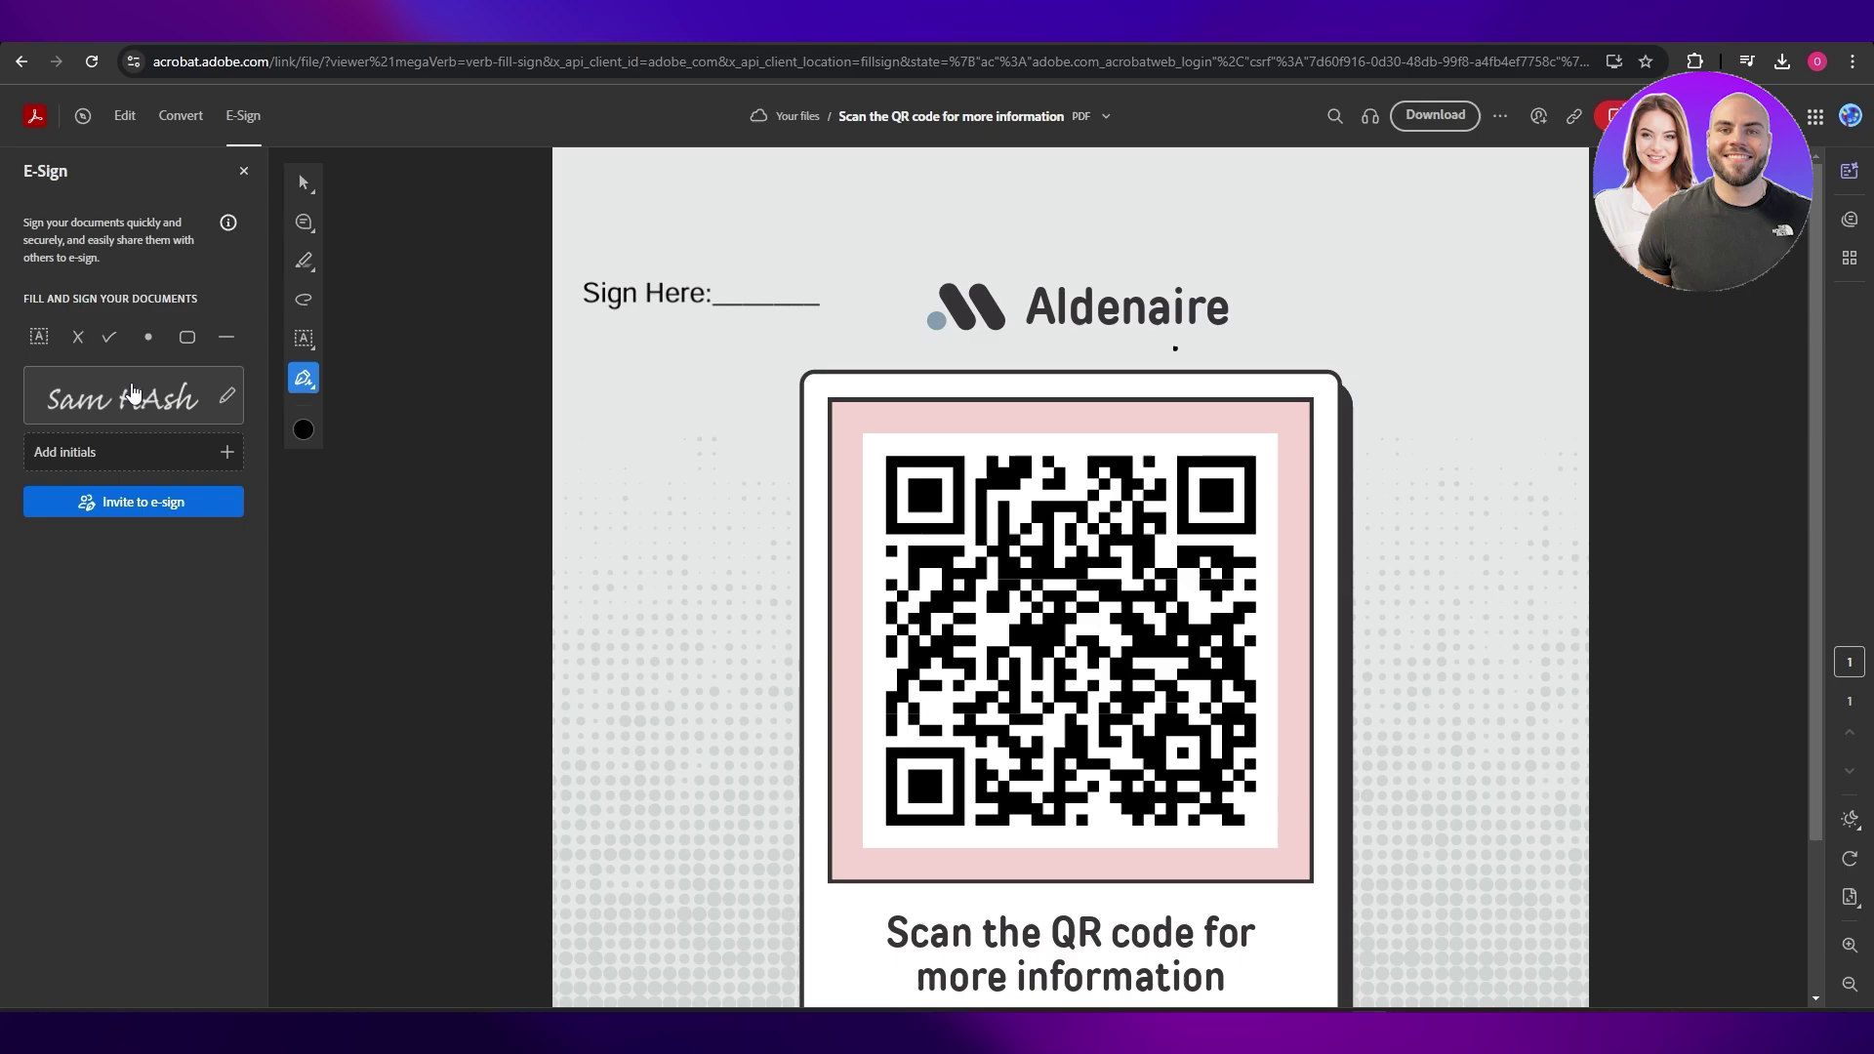
left_click(696, 327)
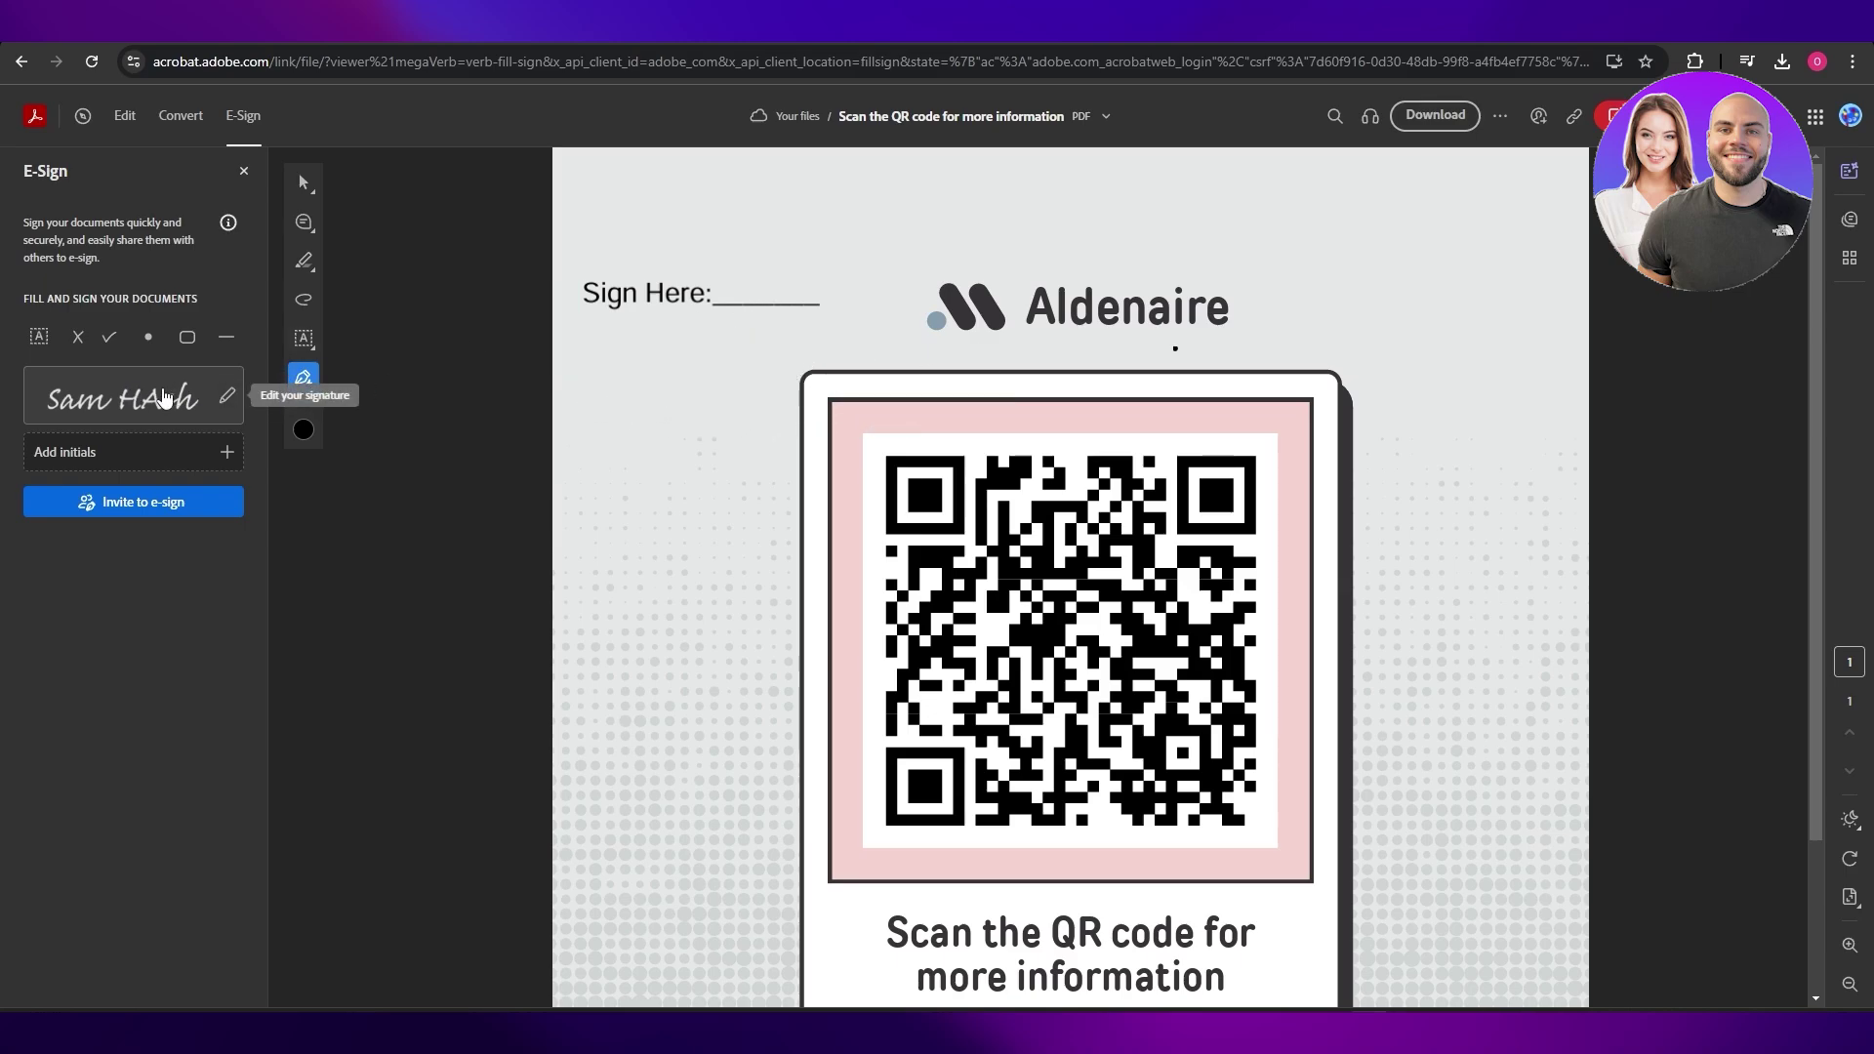
left_click(700, 426)
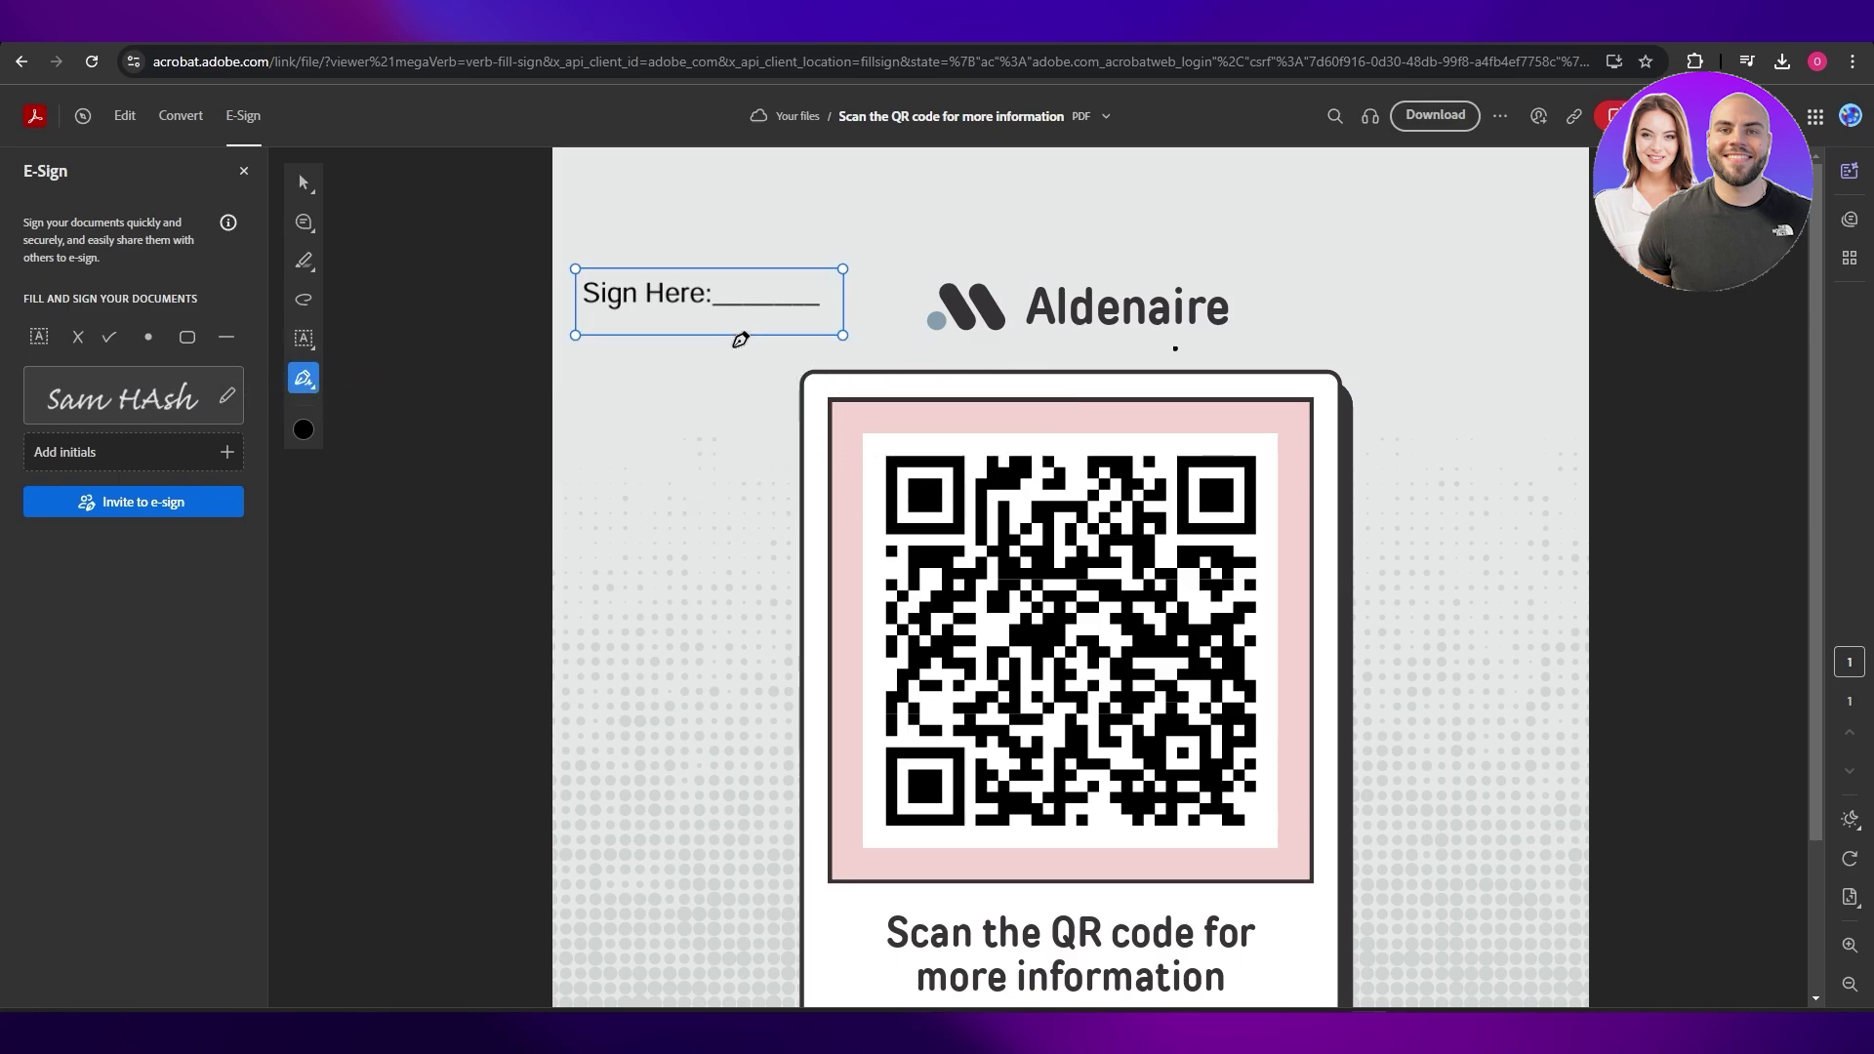
left_click(857, 246)
left_click_drag(1108, 289, 965, 287)
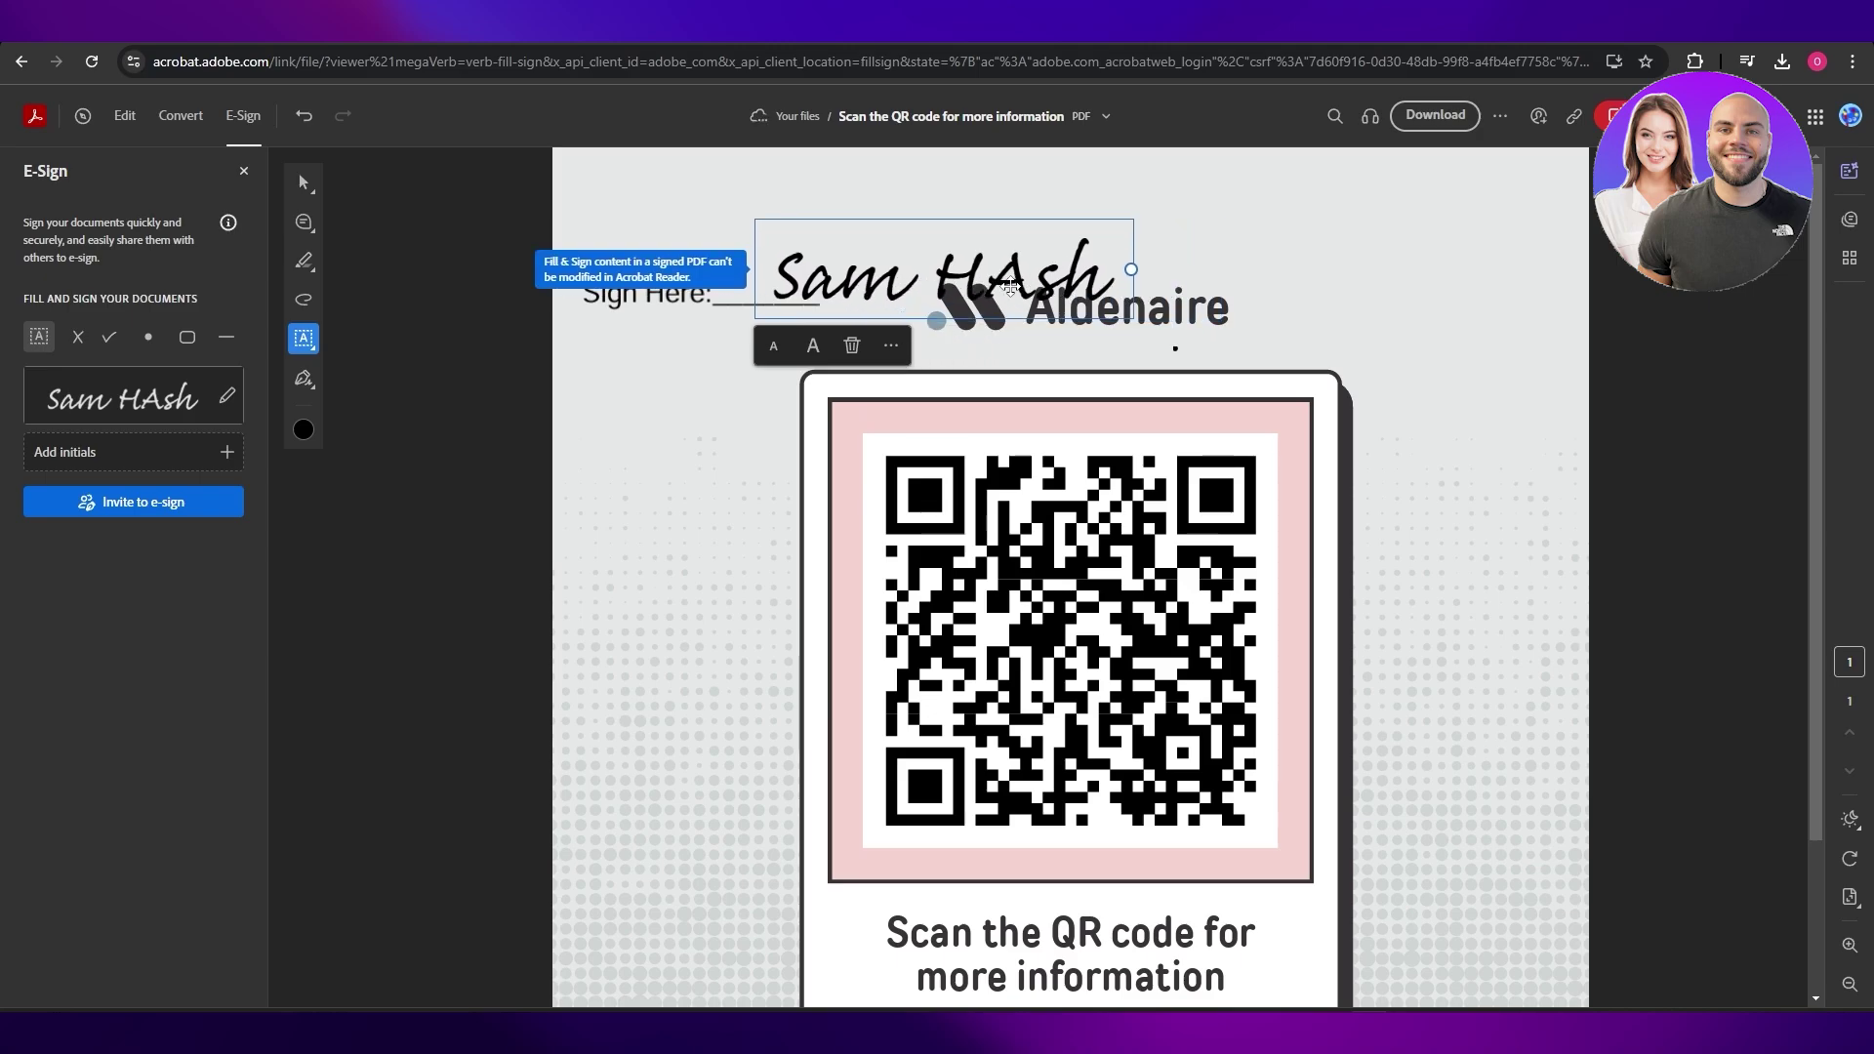
left_click_drag(1075, 271, 815, 288)
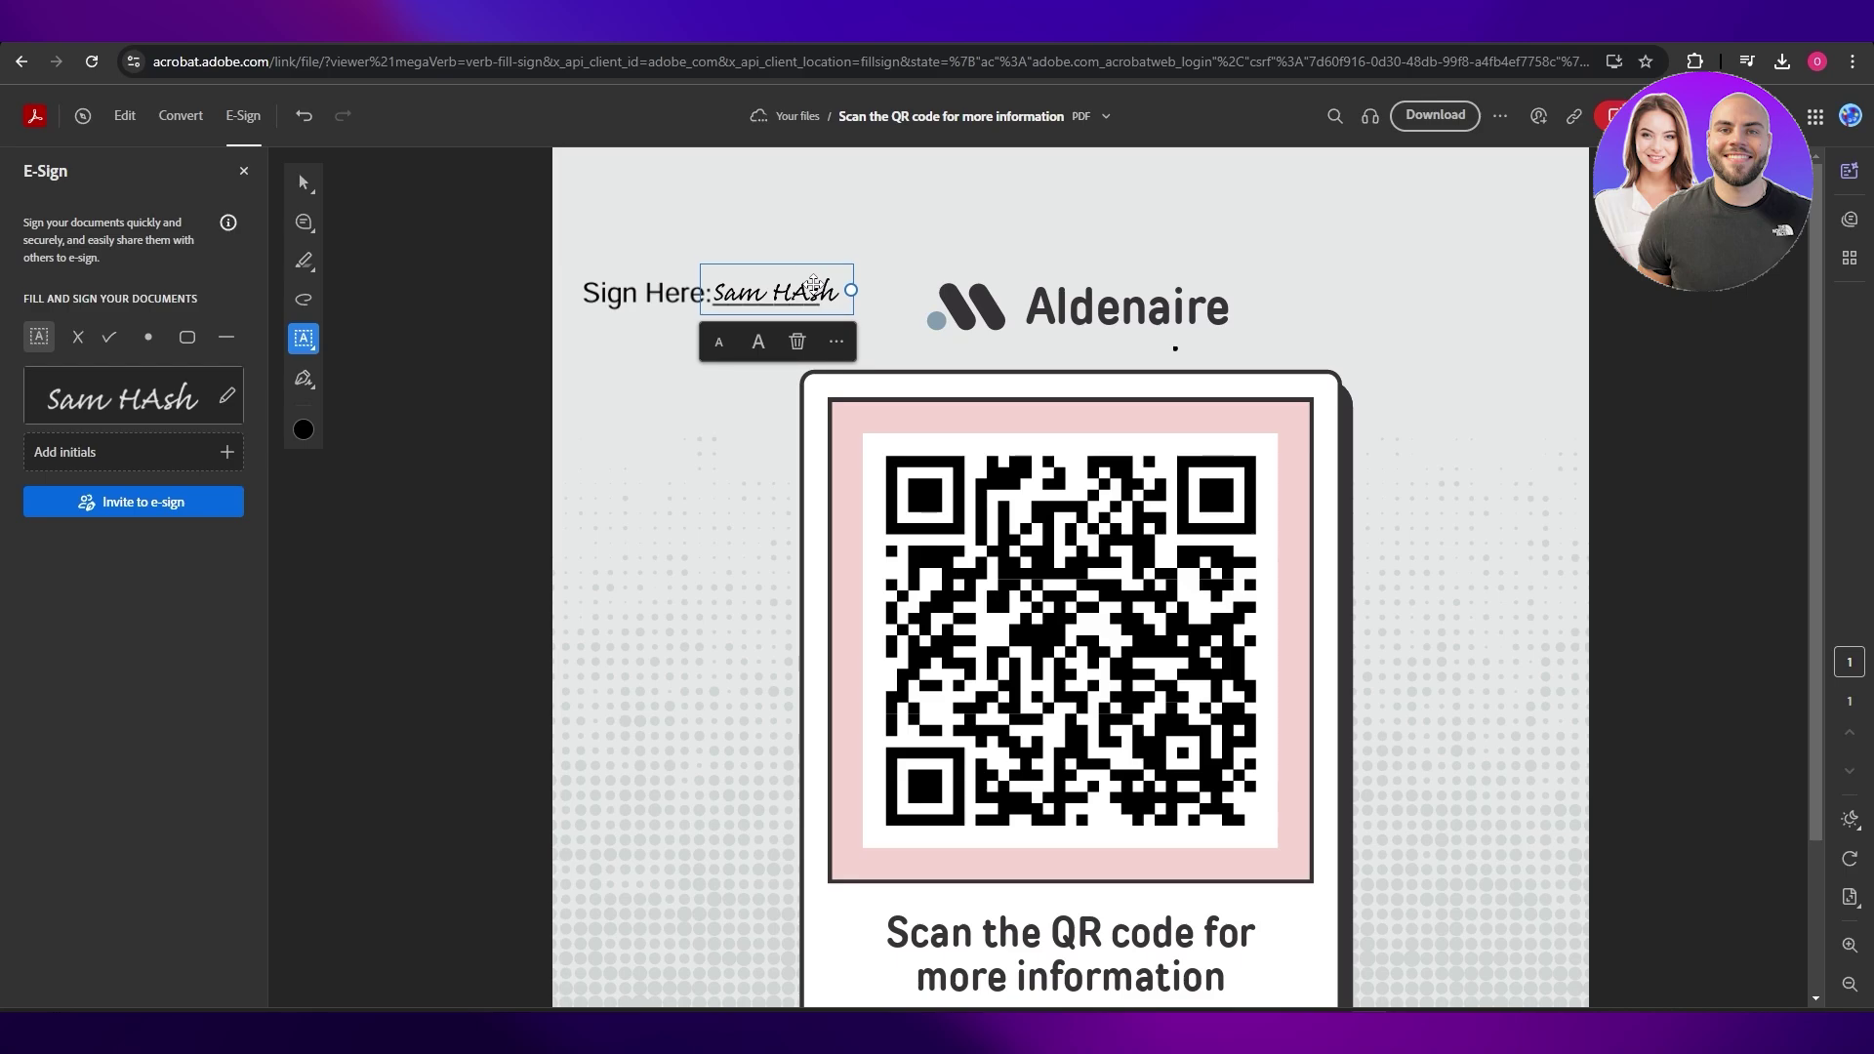
left_click(1333, 297)
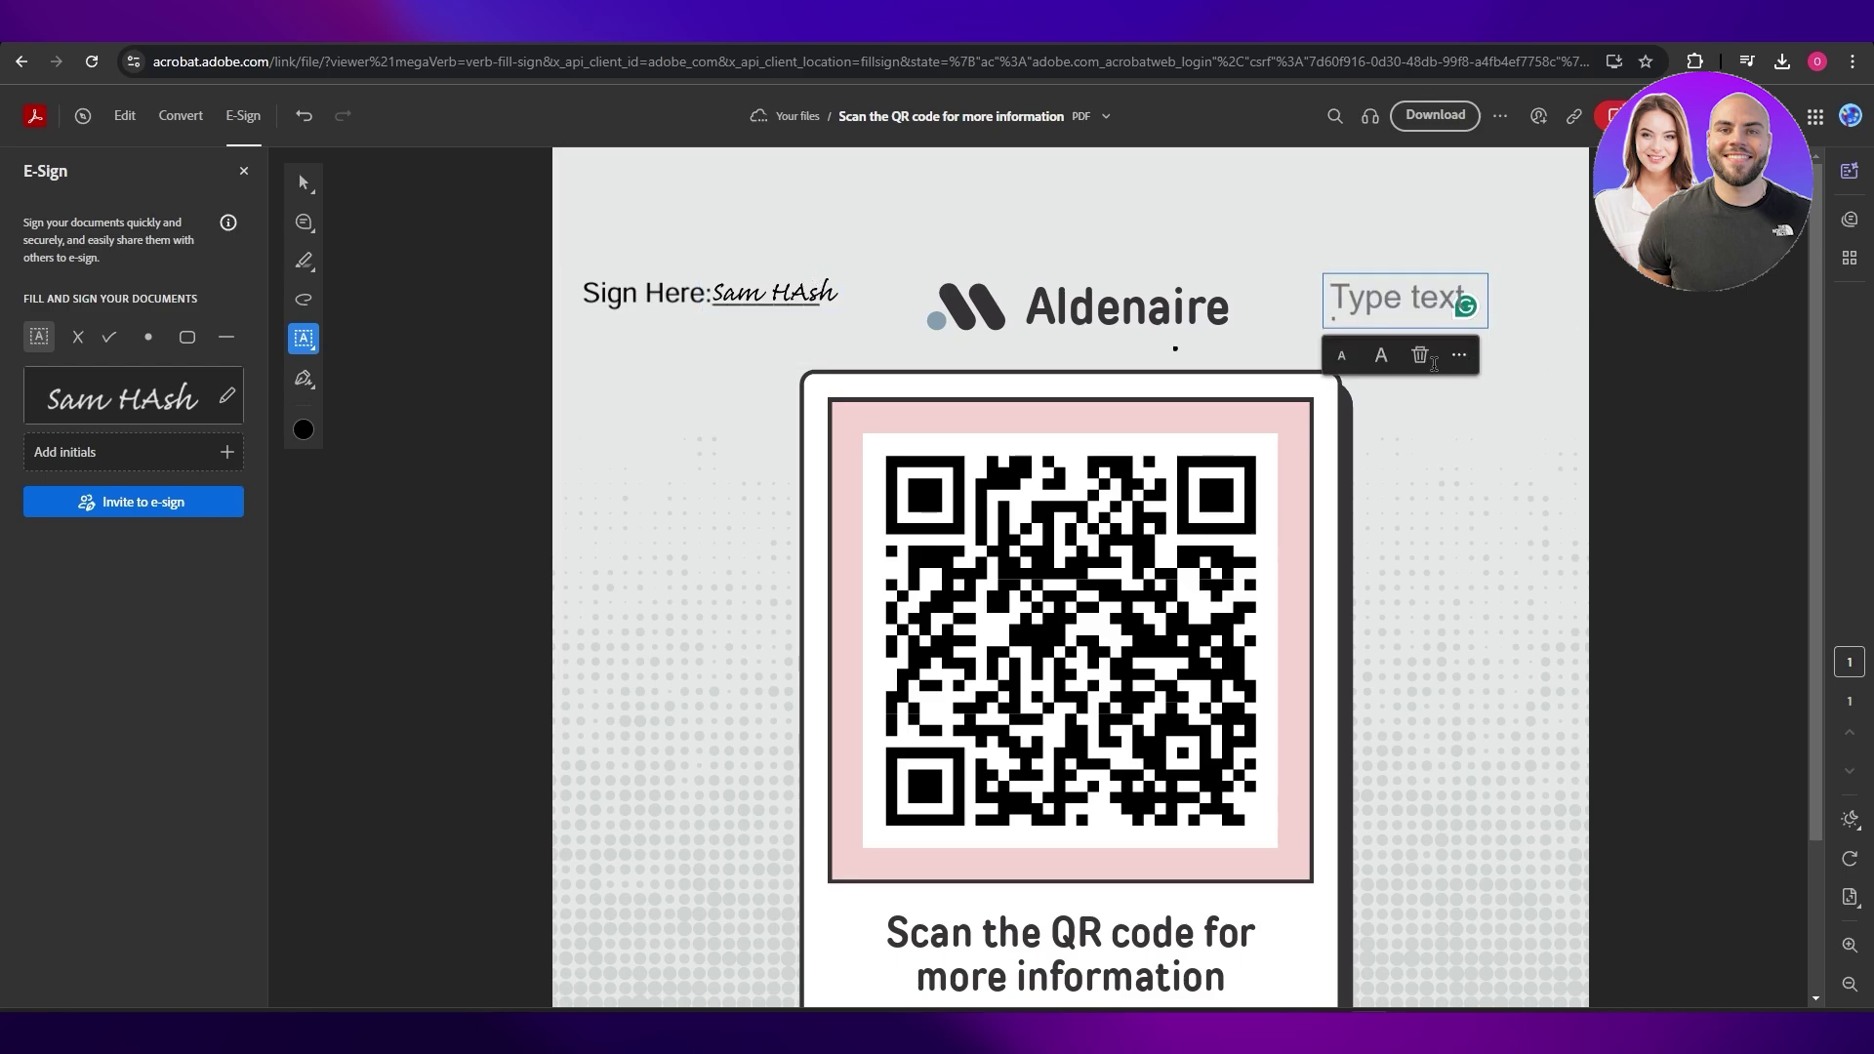
Step: Delete the empty text field and show the signed PDF's download options
left_click(1421, 355)
scroll(669, 355, "down", 2)
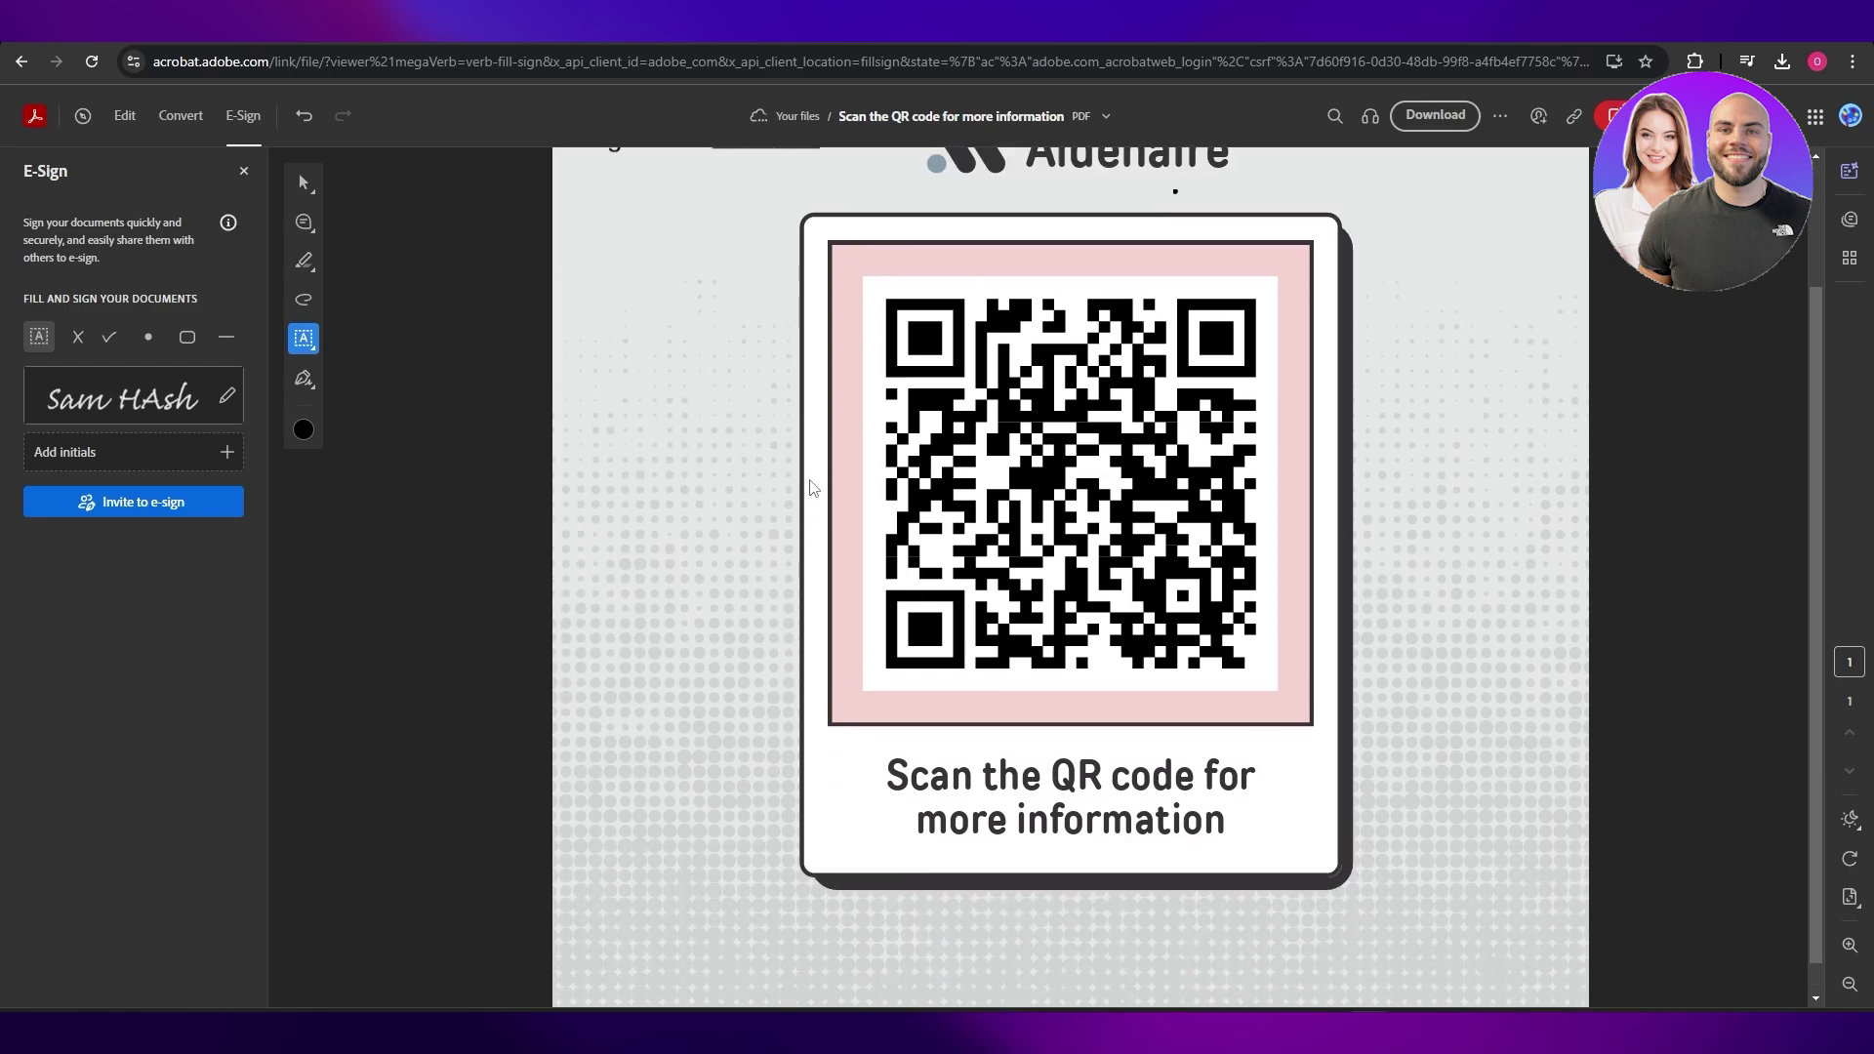
scroll(688, 305, "up", 2)
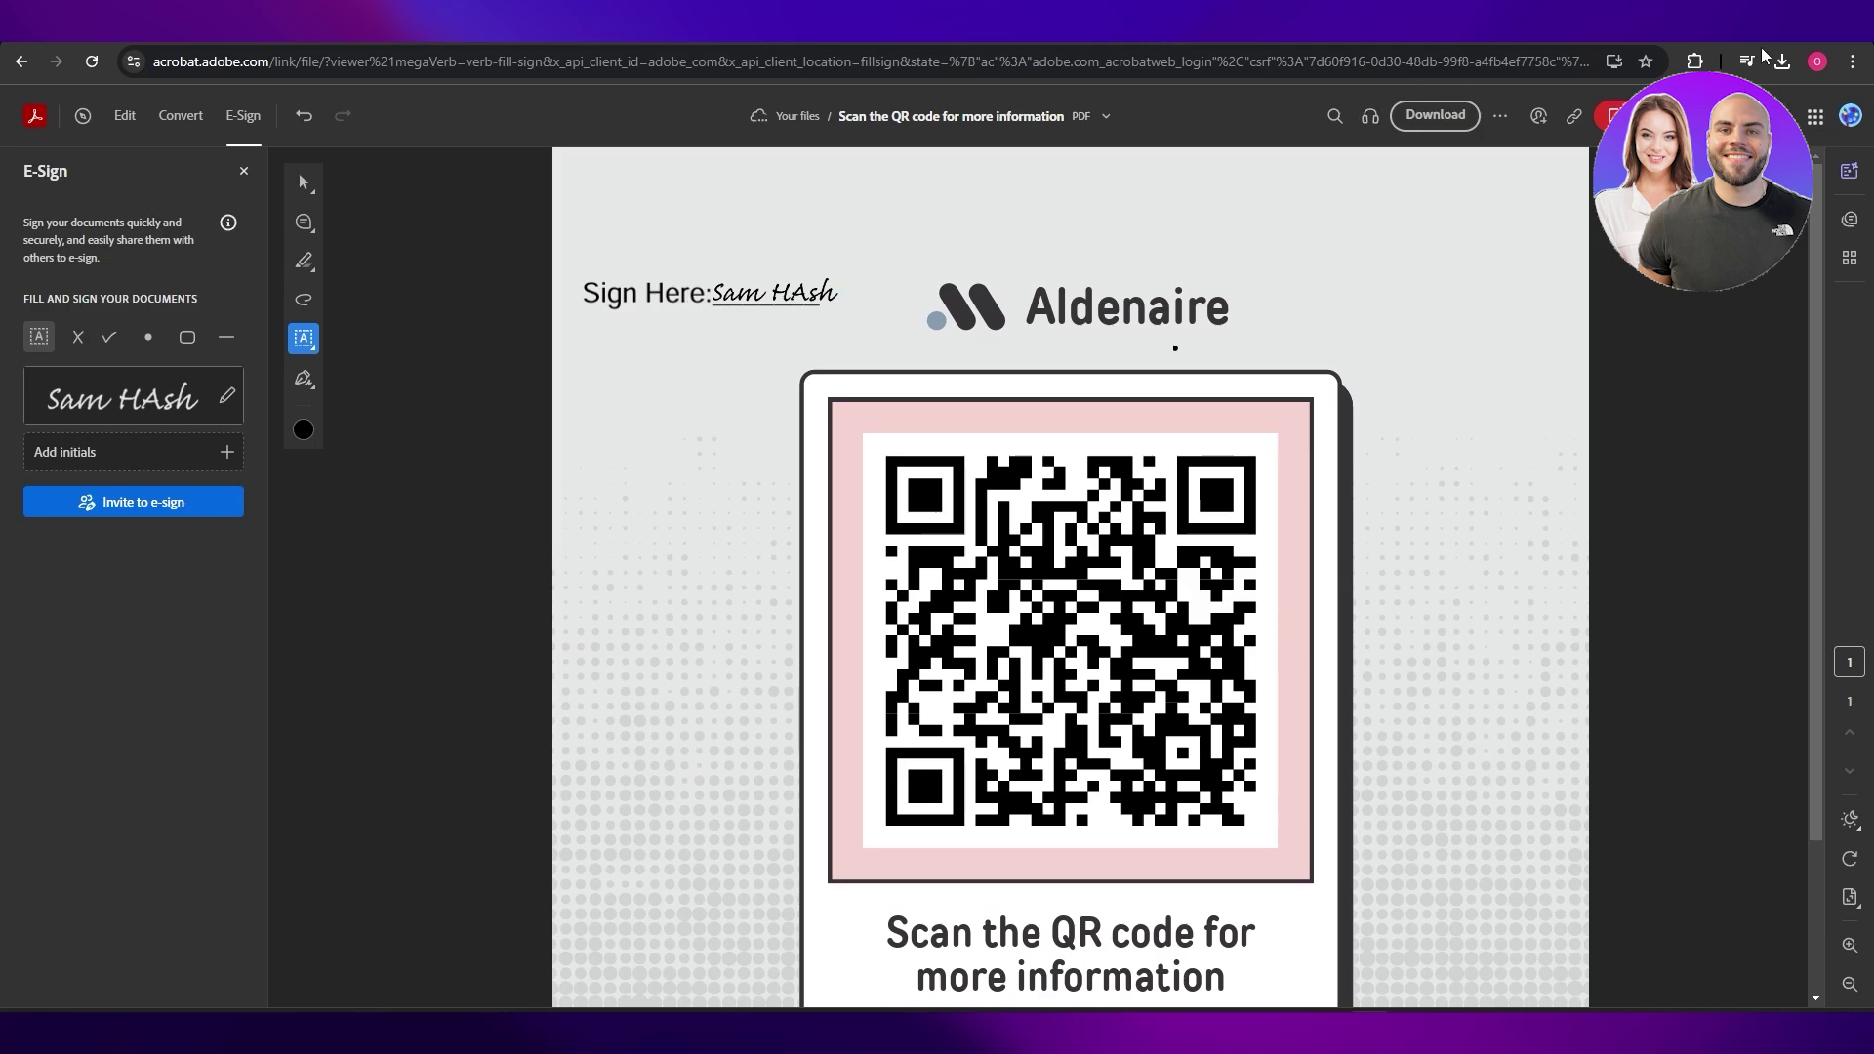
left_click(1435, 114)
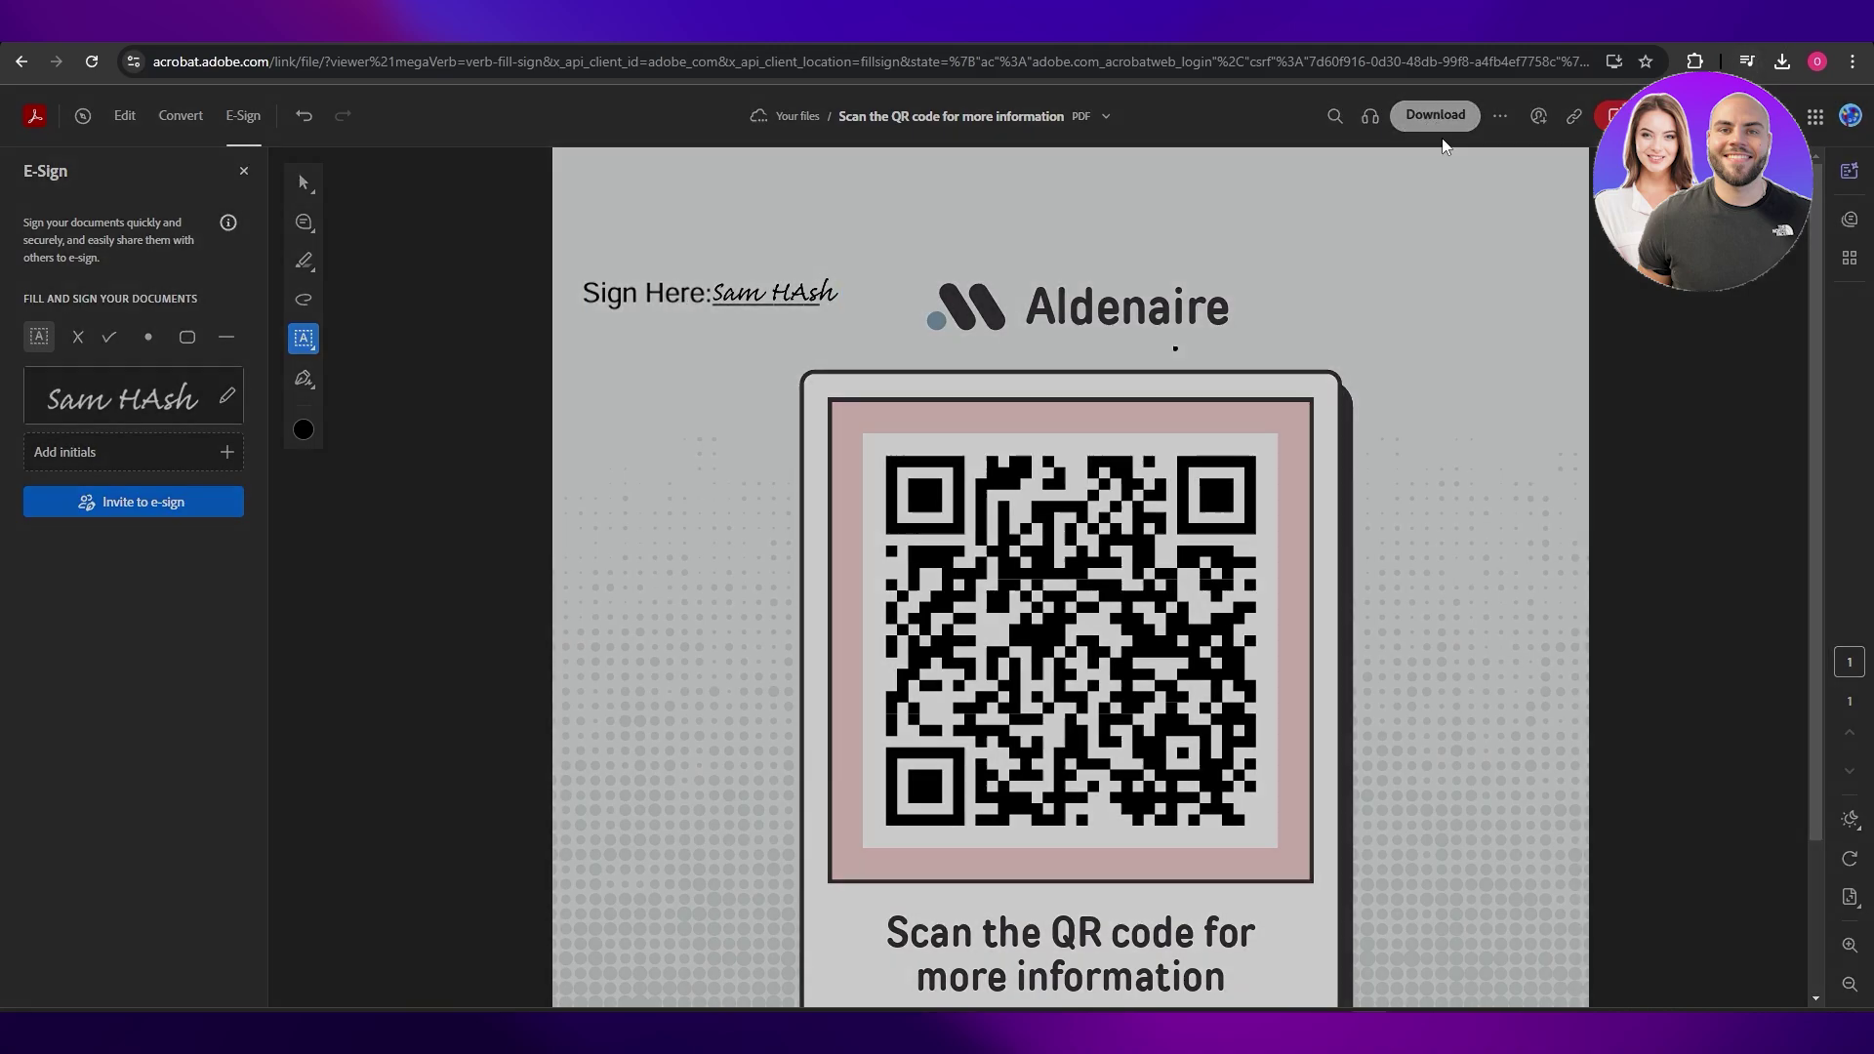